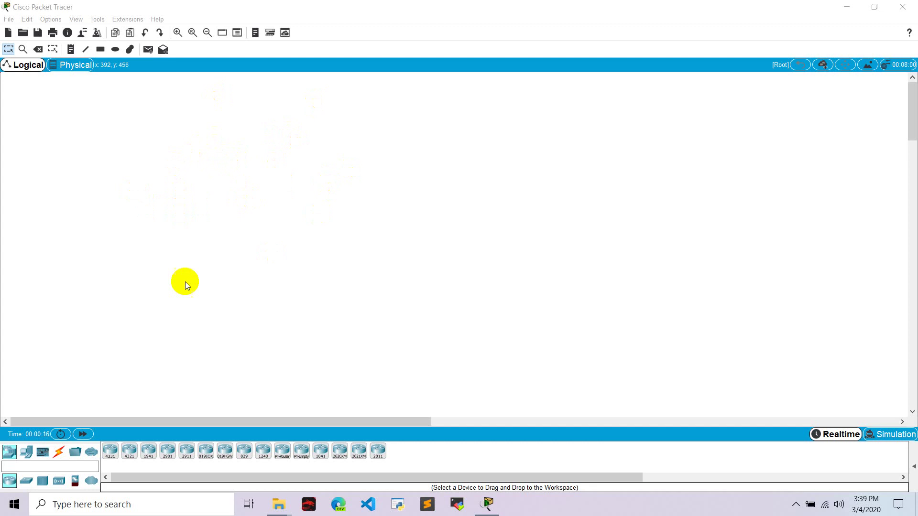
- Place a PC (PC0) and a laptop (Laptop0) at the bottom of the workspace
click(26, 452)
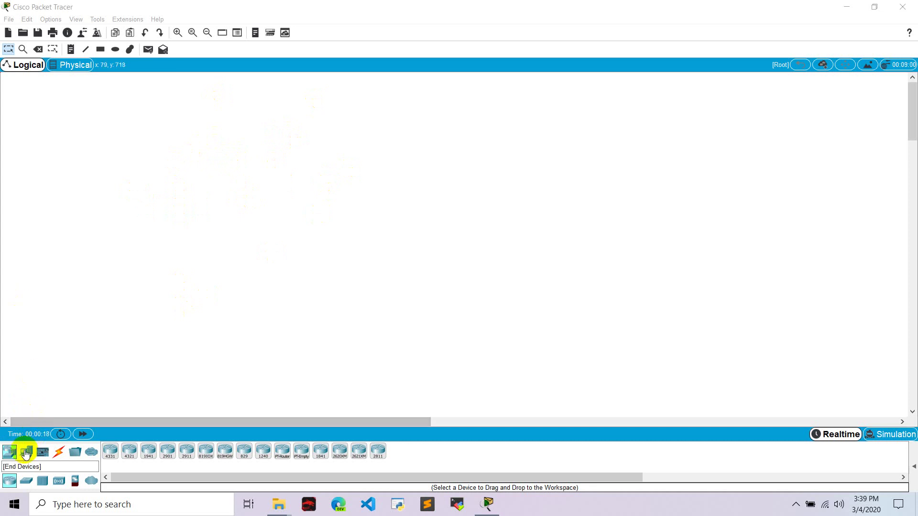
drag(110, 452, 171, 355)
drag(130, 452, 392, 362)
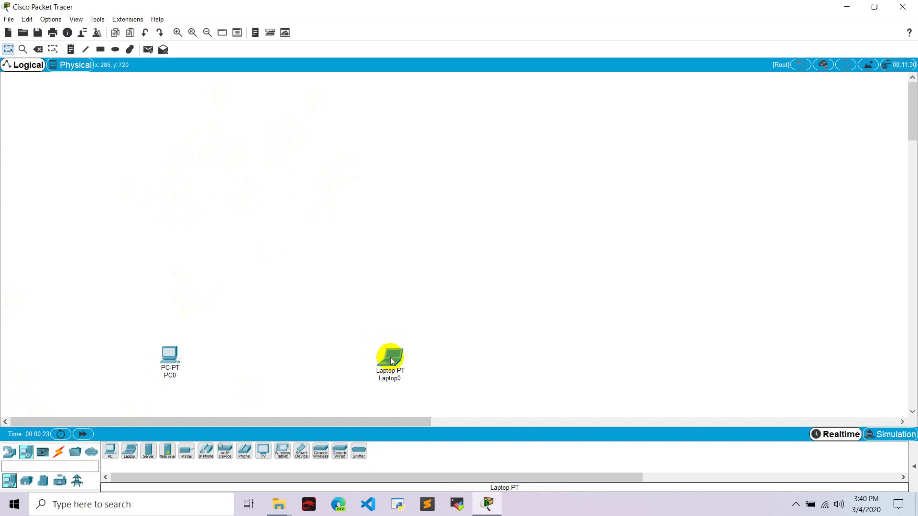
- Add a 2960 switch above the end devices and bring up the router models
click(8, 452)
click(26, 480)
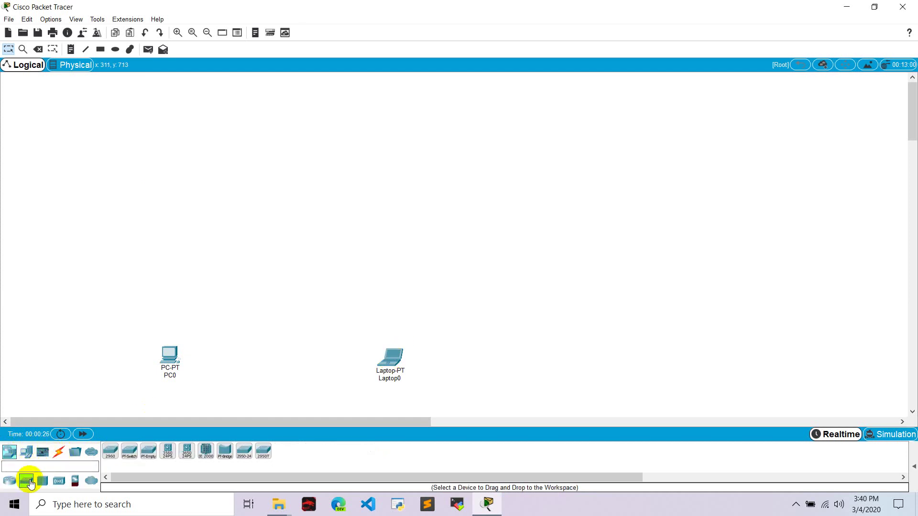
drag(110, 452, 283, 267)
click(9, 480)
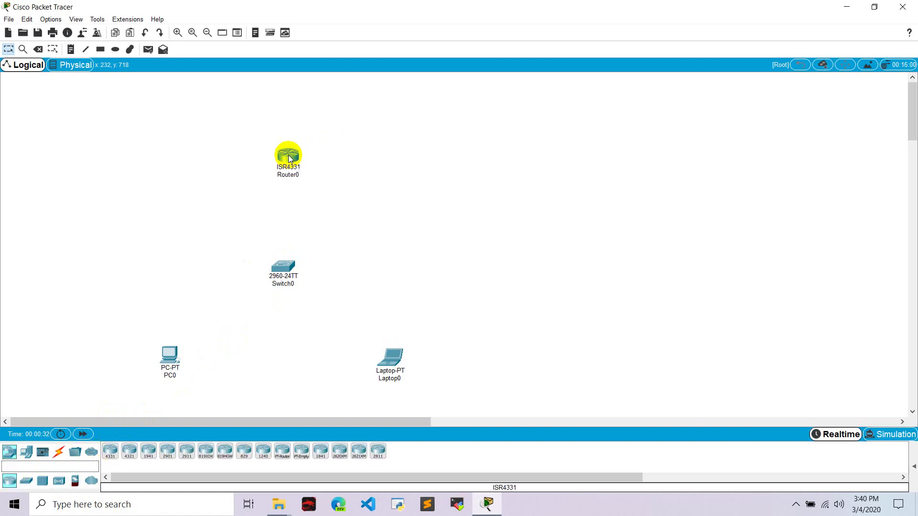
- Stack three servers, Server0, Server1 and Server2, down the right side
click(26, 452)
drag(149, 451, 238, 373)
drag(495, 157, 499, 151)
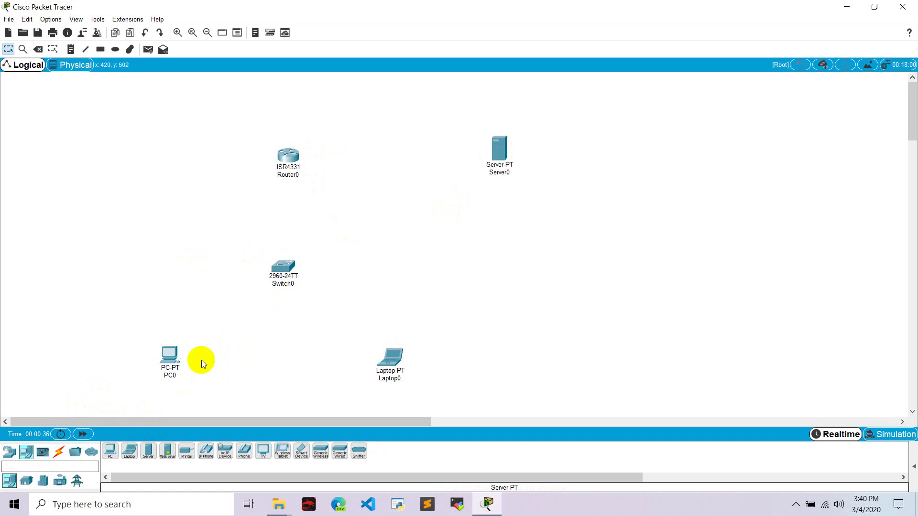
drag(150, 453, 502, 242)
drag(148, 452, 512, 323)
click(502, 173)
- Relabel Server0 as DHCP, Server1 as DNS and Server2 as WEB
drag(518, 172, 417, 171)
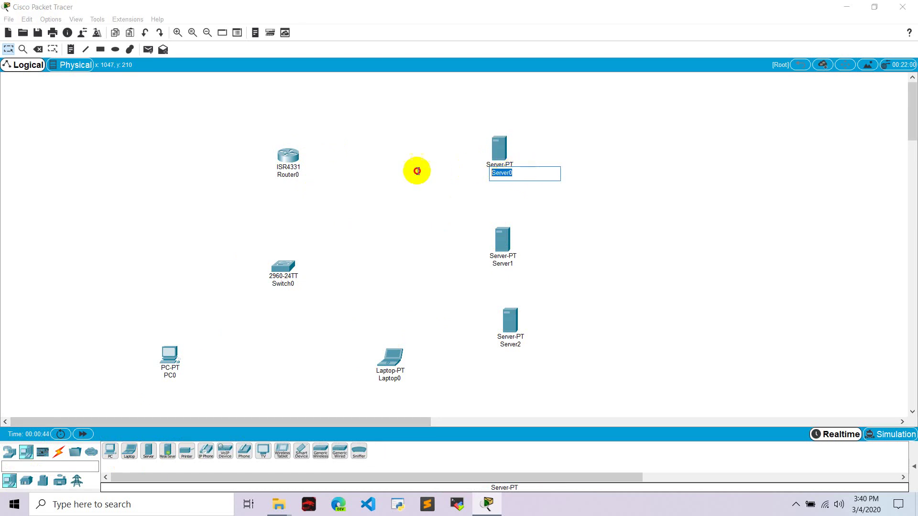
text(DHCP)
key(Return)
click(502, 263)
drag(516, 264, 486, 269)
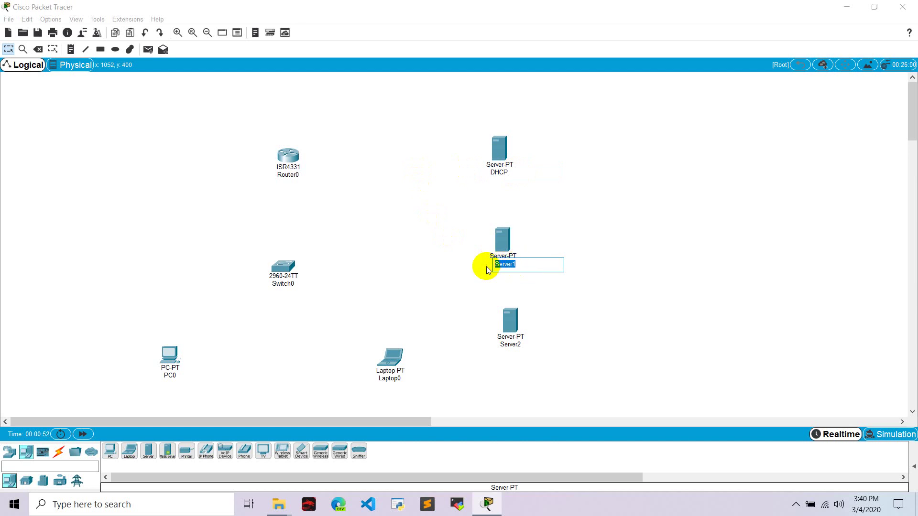
text(DNS)
key(Return)
click(510, 344)
key(BackSpace)
key(BackSpace)
key(BackSpace)
key(BackSpace)
key(BackSpace)
key(BackSpace)
key(BackSpace)
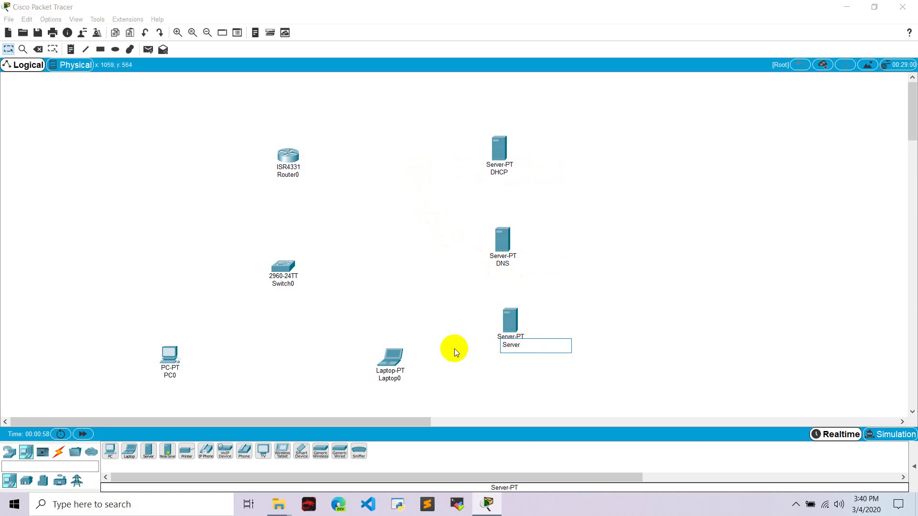
text(WEB)
key(Return)
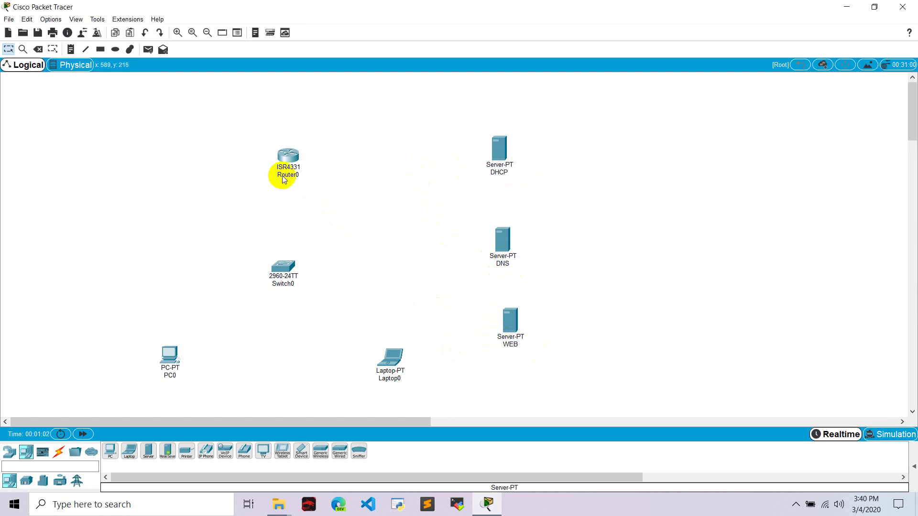
- Add a note 'ip : 192.168.1.1' beside Router0
click(71, 49)
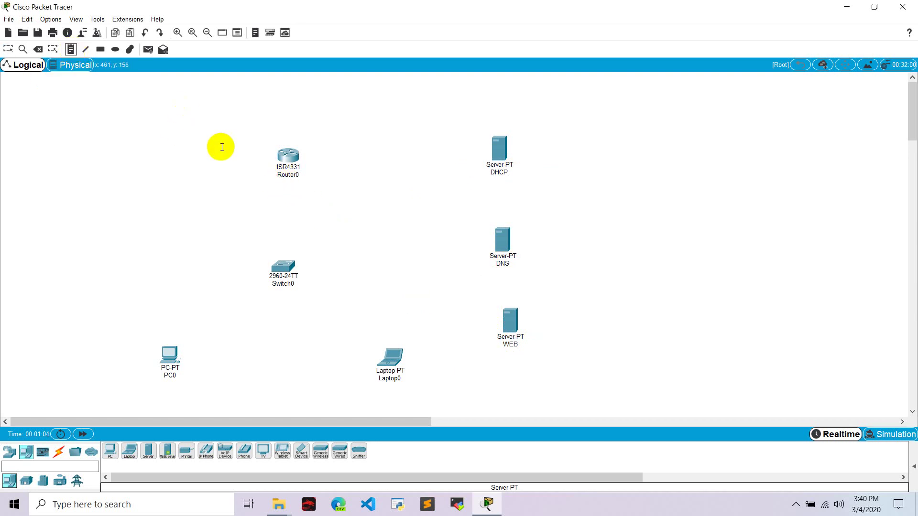
click(215, 170)
key(Return)
text(ip : 192.168.1.1)
click(180, 179)
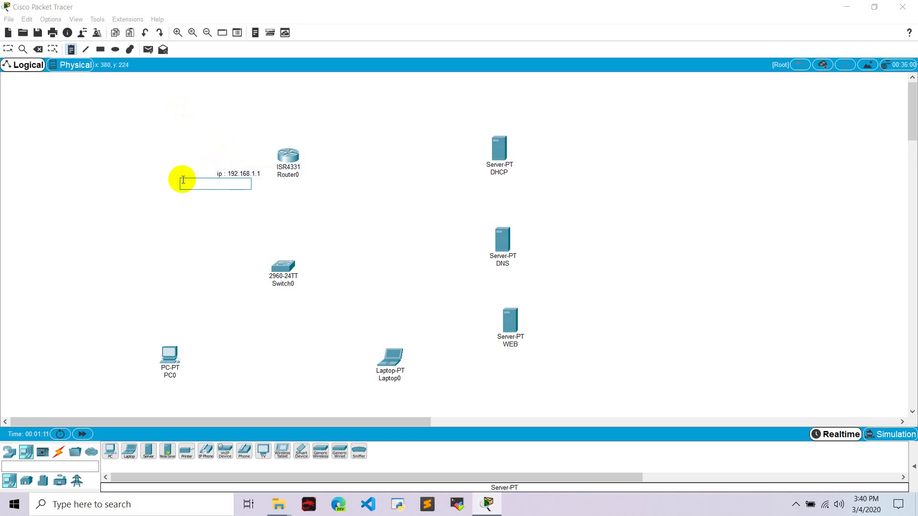
- Add address notes 192.168.1.4, 192.168.1.5 and 192.168.1.6 beside the DHCP, DNS and WEB servers
click(547, 154)
text(192.168)
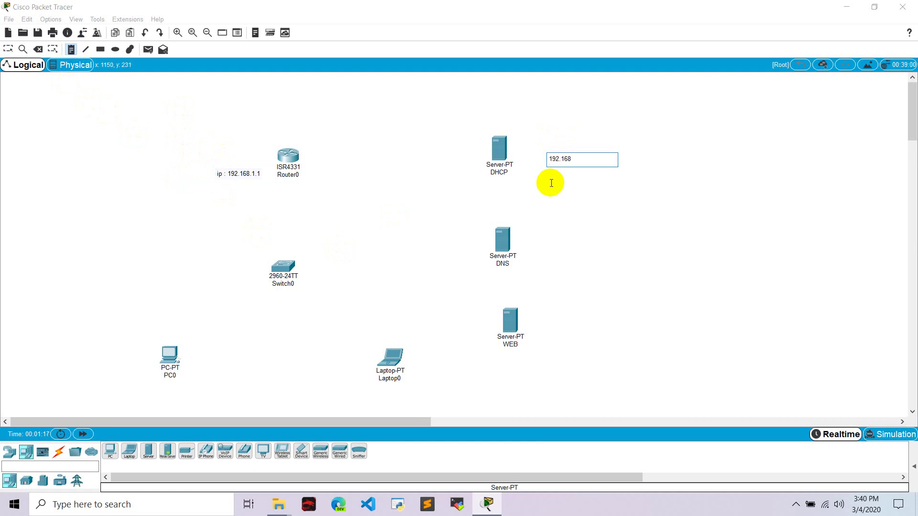
text(.1.4)
click(546, 259)
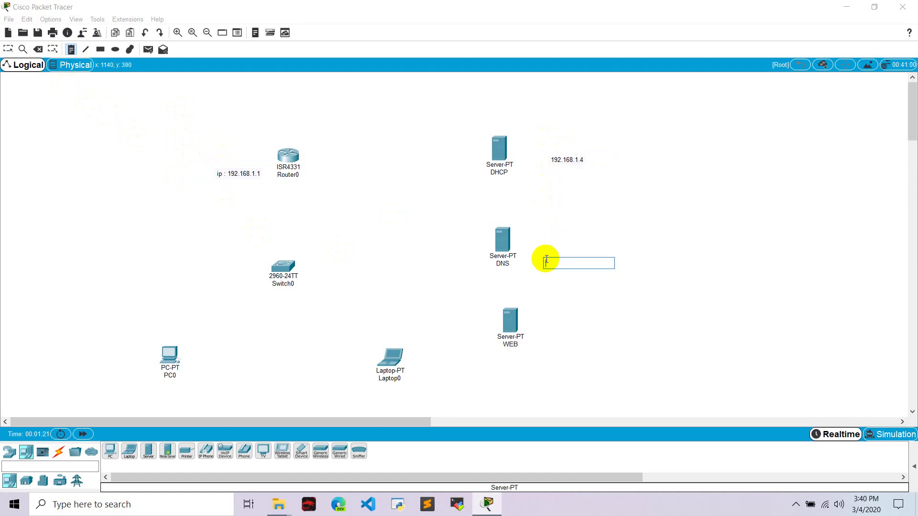
text(192.168.1.1)
click(560, 341)
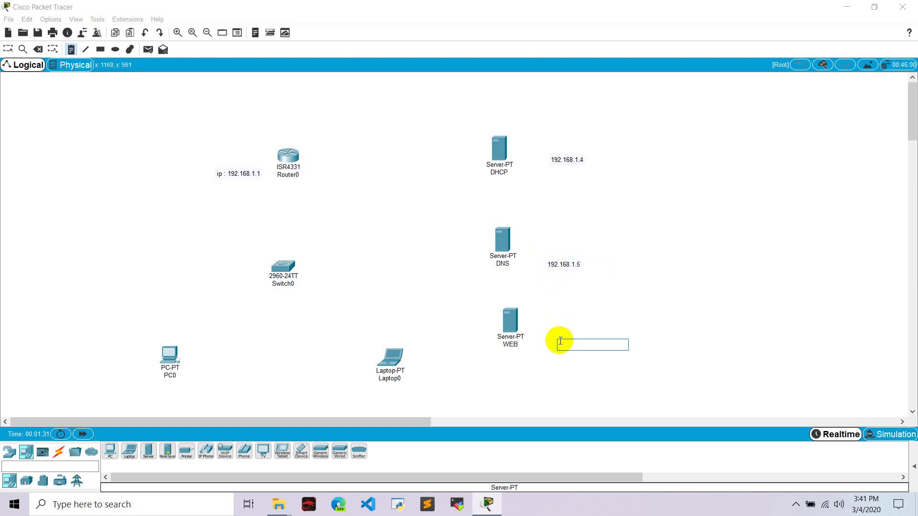
text(192.168.1.6)
click(8, 50)
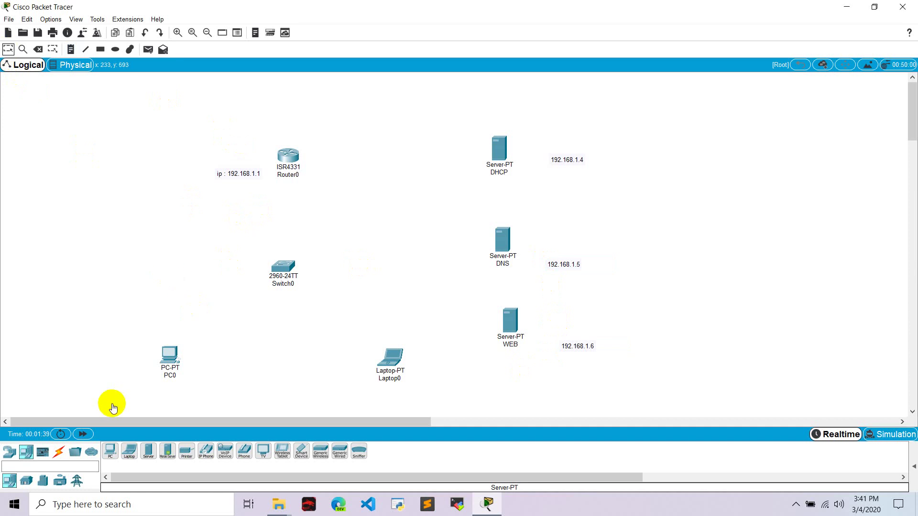
- Cable PC0, Laptop0 and Router0 to Switch0 using automatic connection type
click(59, 451)
click(110, 451)
click(173, 367)
click(283, 268)
click(110, 451)
click(388, 355)
click(306, 287)
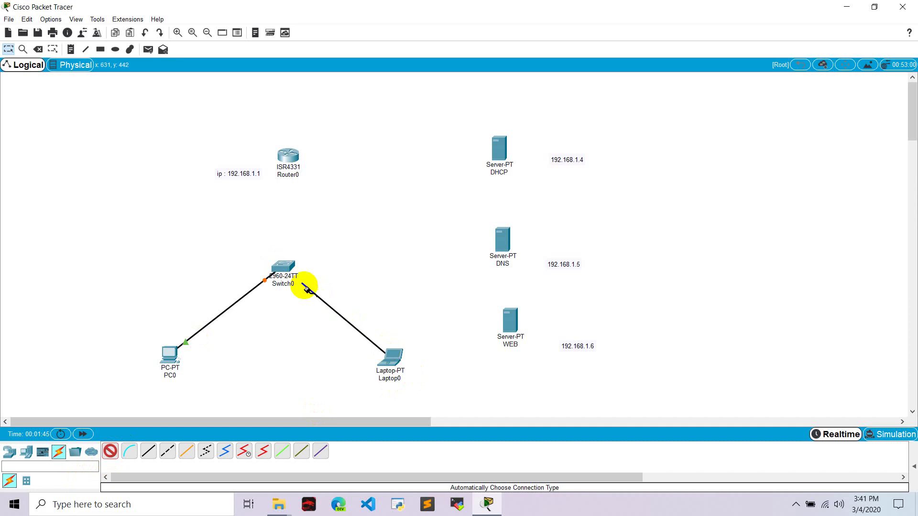
click(110, 451)
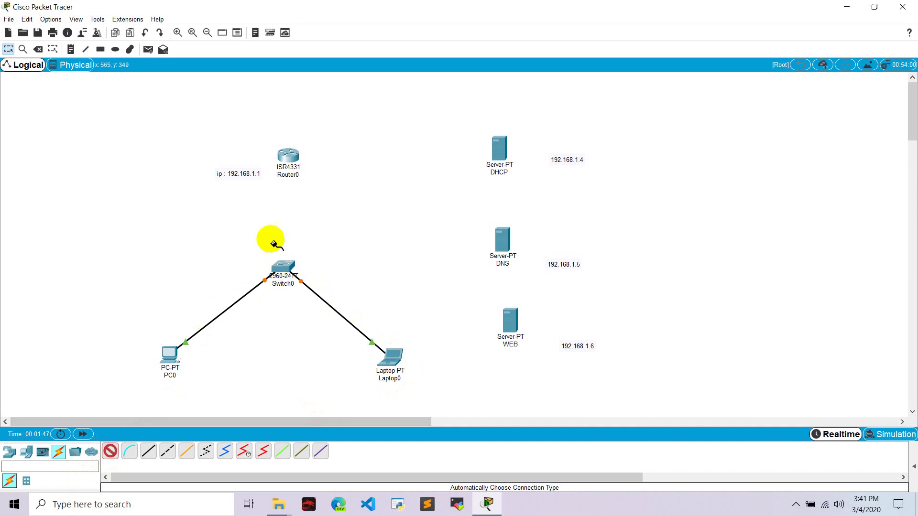
click(283, 266)
click(289, 154)
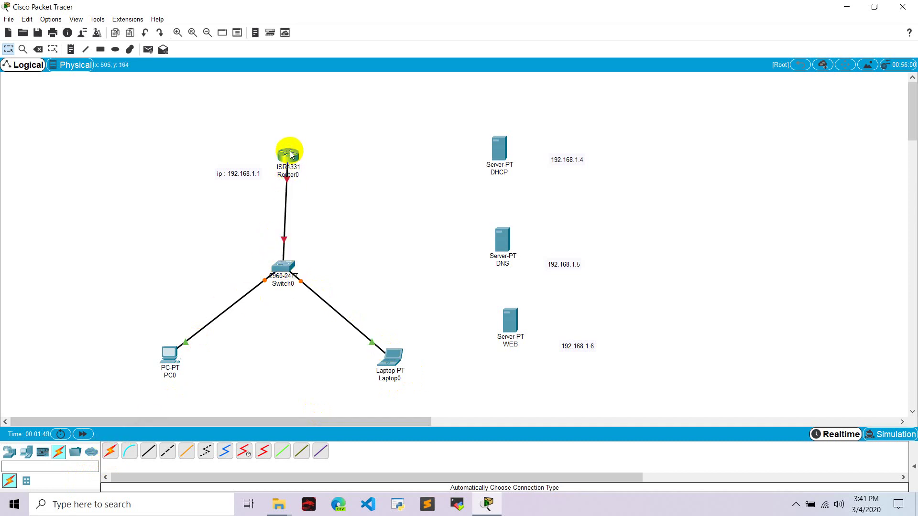
- Cable the DHCP, DNS and WEB servers to Switch0 with automatic cables
click(110, 451)
click(284, 267)
click(498, 148)
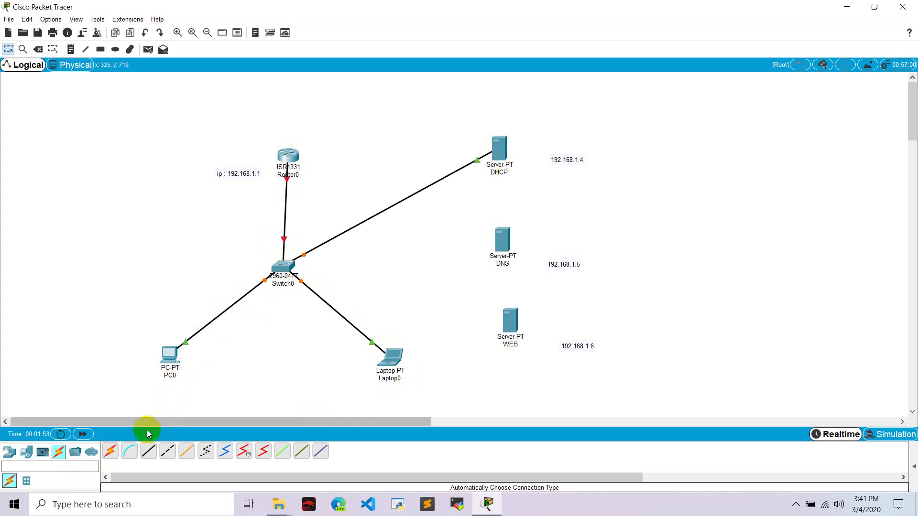
click(110, 450)
click(287, 266)
click(503, 240)
click(110, 451)
click(284, 266)
click(506, 324)
click(287, 159)
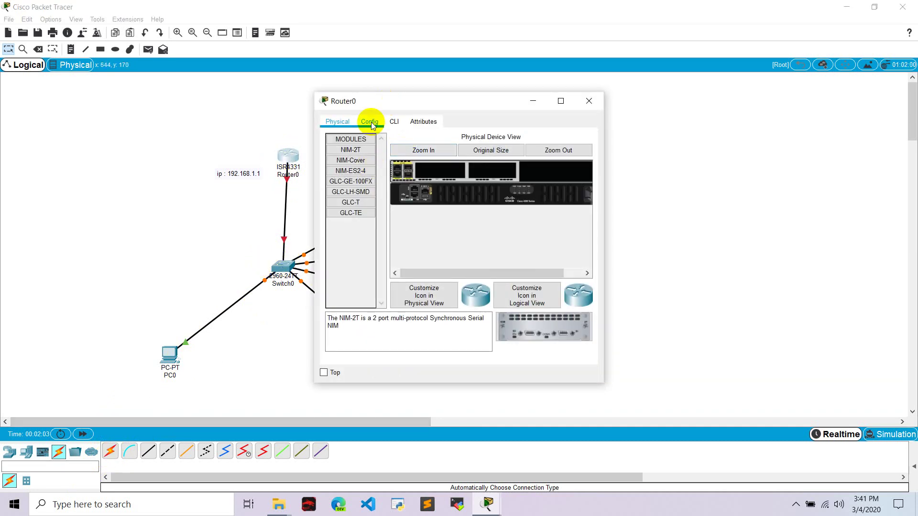
- Give Router0's GigabitEthernet0/0/0 IP 192.168.1.1, mask 255.255.255.0, and switch the port on
click(371, 123)
click(362, 234)
click(511, 201)
text(18)
text(92.168.1.1)
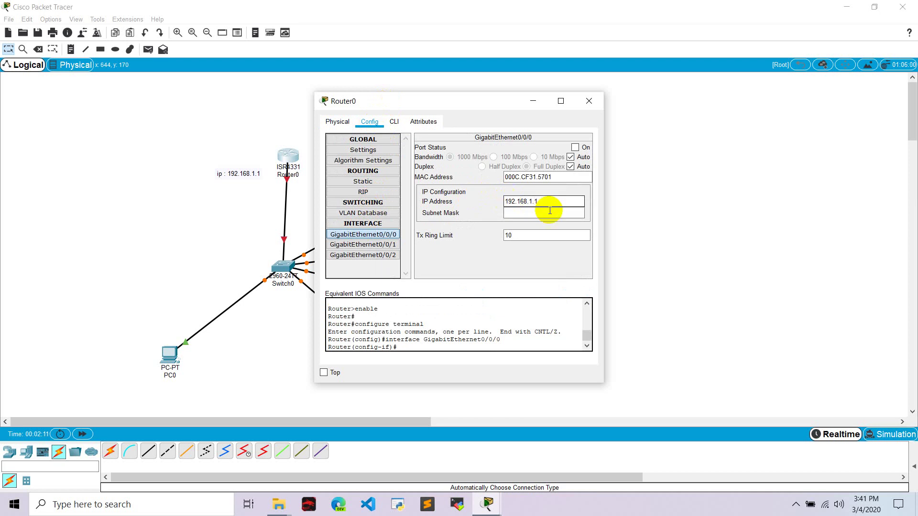
click(550, 212)
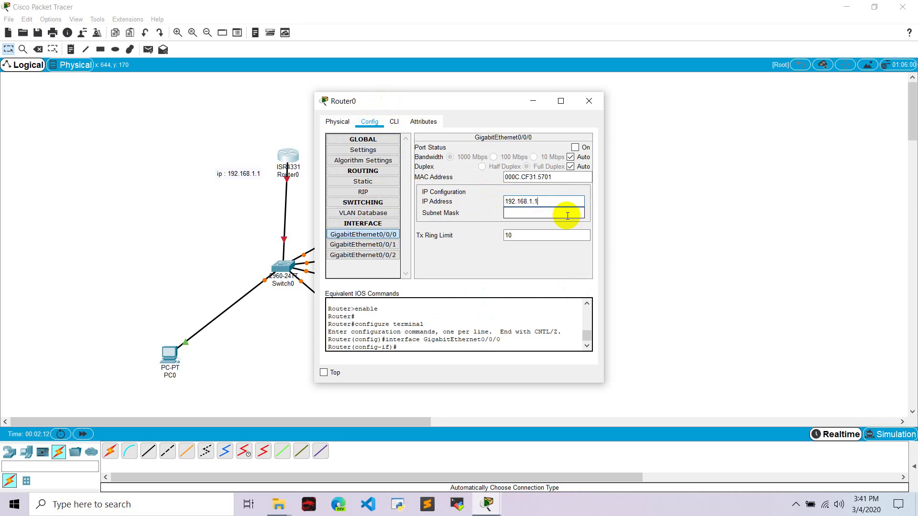
click(578, 149)
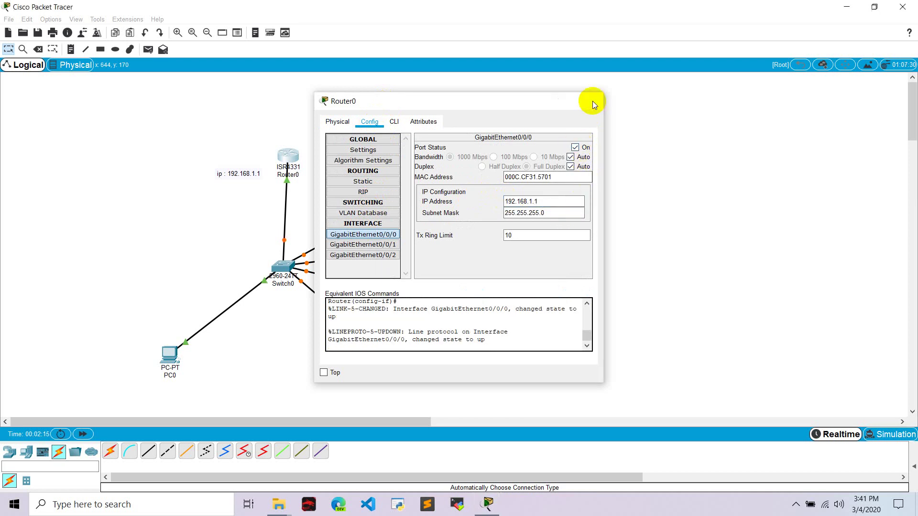
click(591, 103)
click(283, 156)
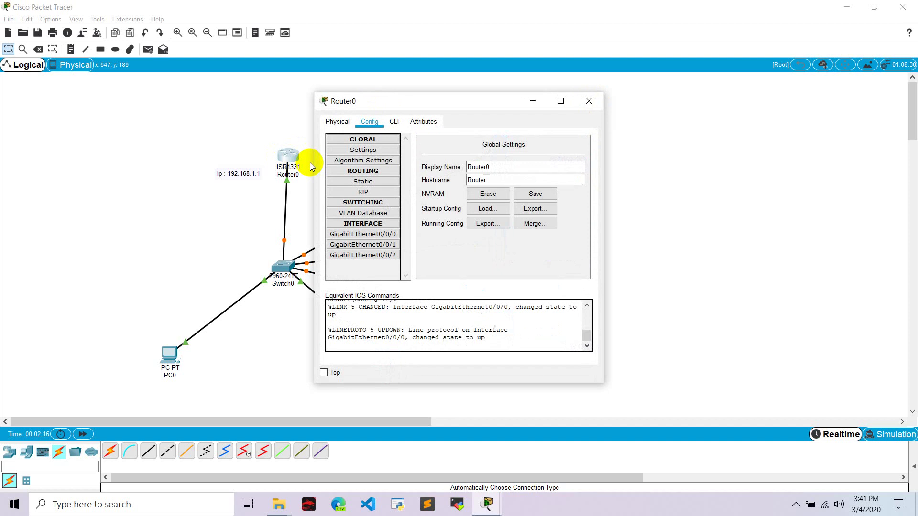
click(393, 122)
- In Router0's CLI create DHCP pool netA for 192.168.1.0 255.255.255.0 with default-router 192.168.1.1
click(404, 296)
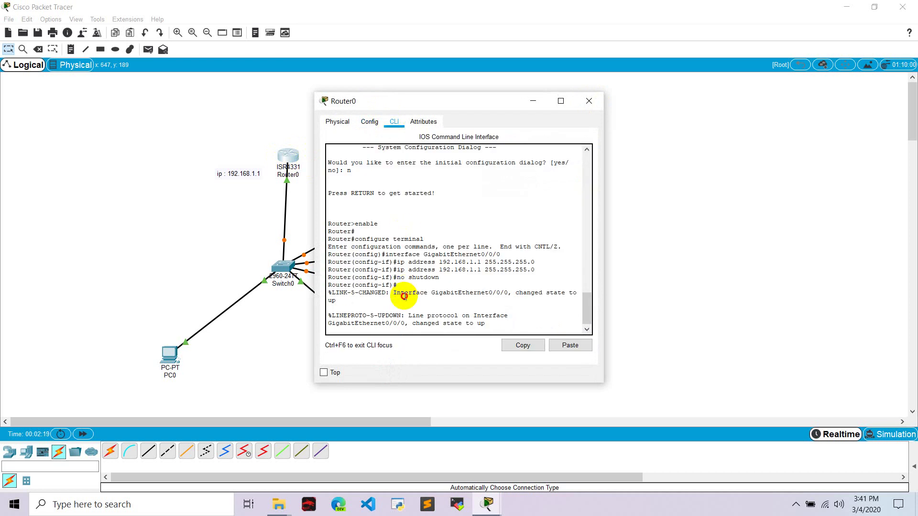
key(Return)
text(ip)
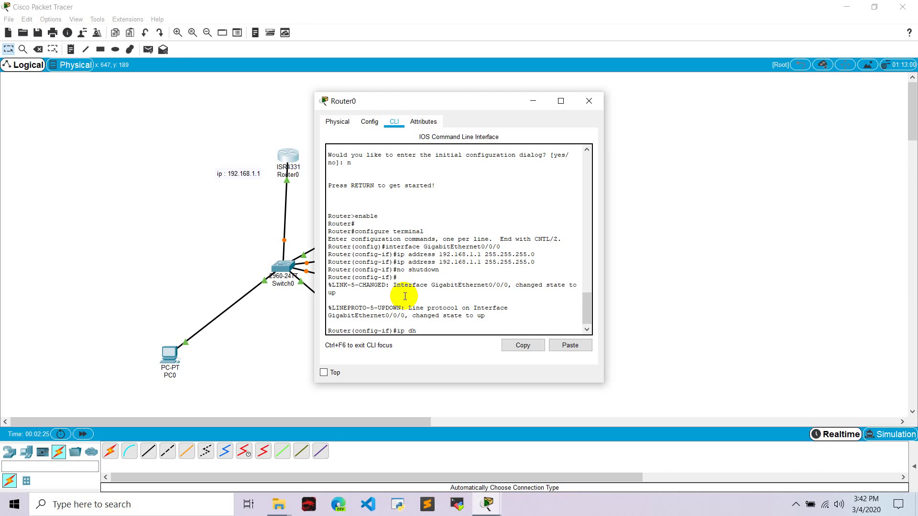
text(dhcp pool netA)
key(Return)
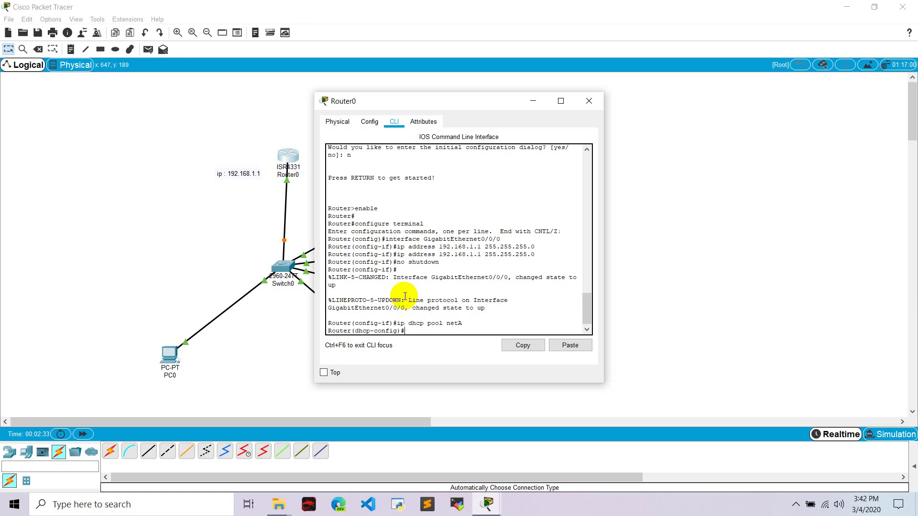
text(network 192.168.1.0 255.255.255.0)
key(Return)
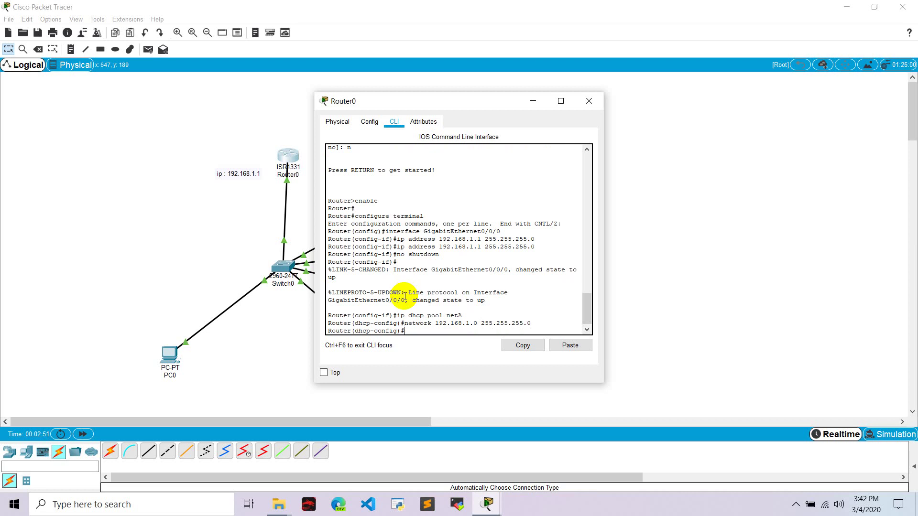
text(default-router 192.168.1.1)
key(Return)
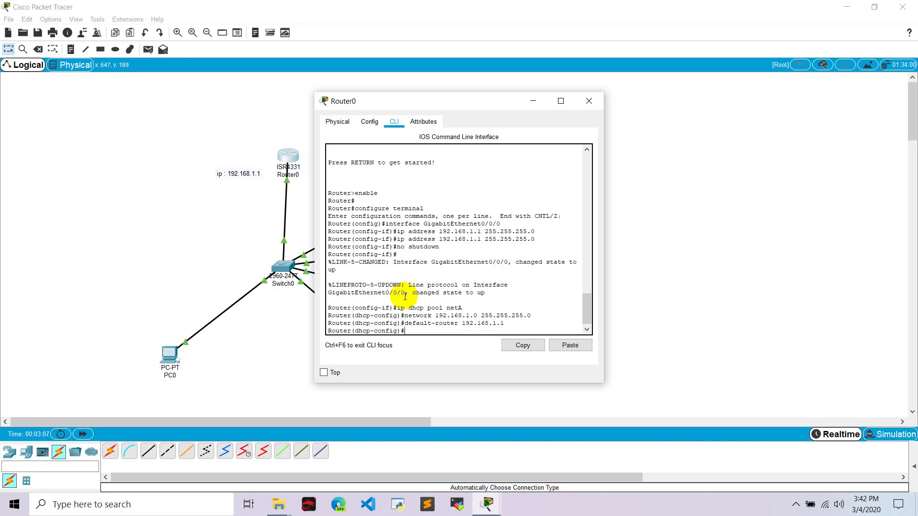
click(589, 101)
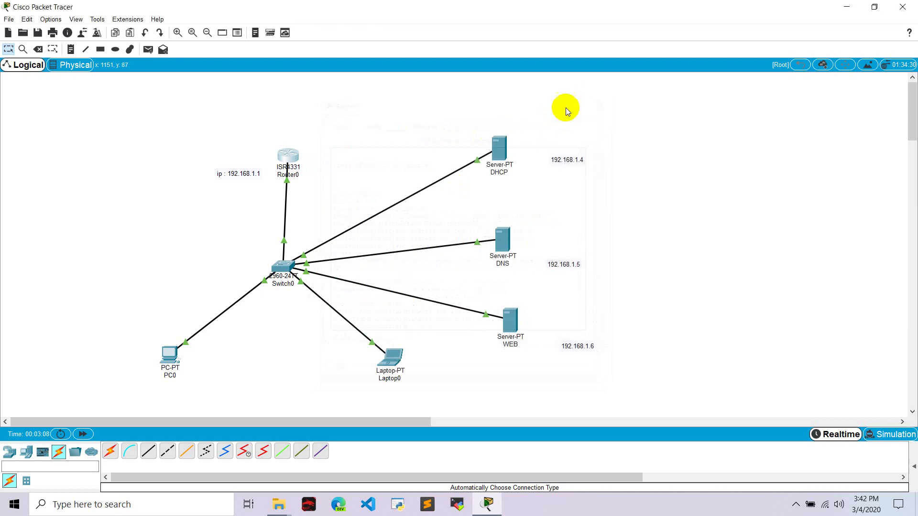
- Give the DHCP server static IP 192.168.1.4, gateway 192.168.1.1 and DNS 192.168.1.5
click(500, 148)
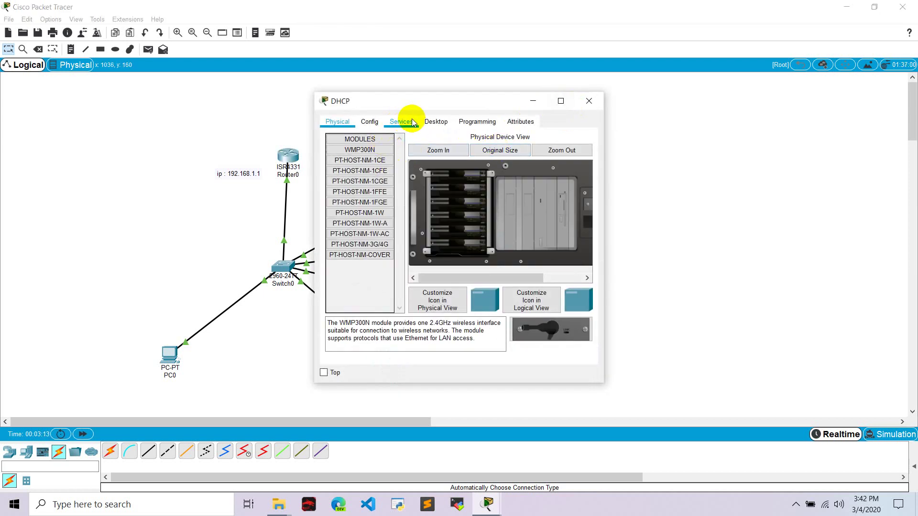
click(432, 123)
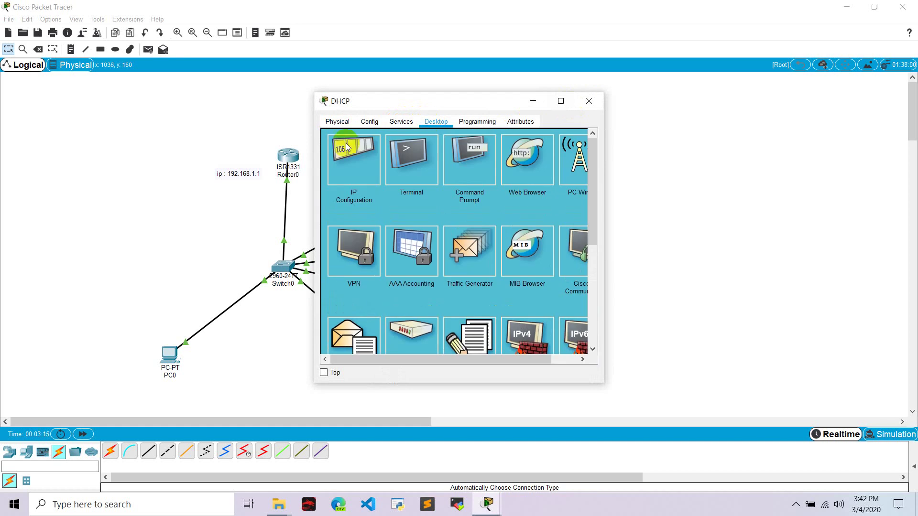
drag(339, 99, 259, 116)
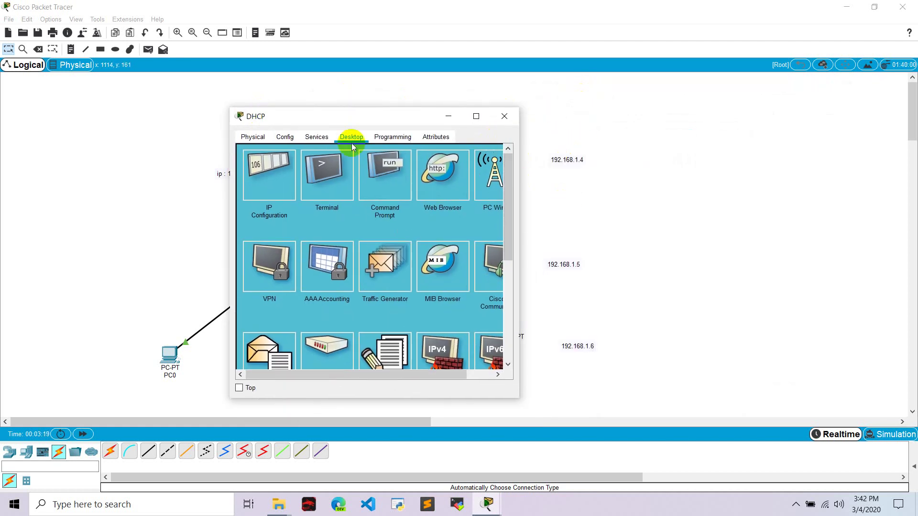
click(269, 172)
click(355, 195)
text(192.16)
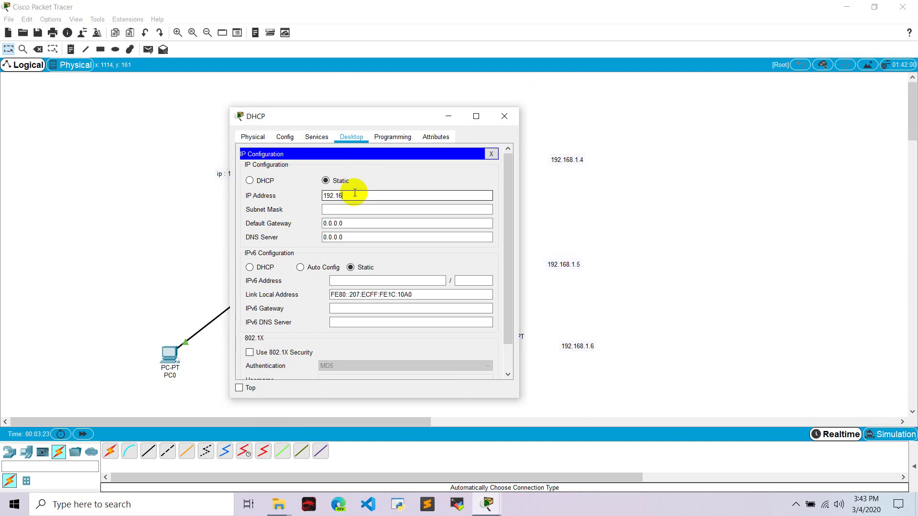
text(4)
key(Tab)
key(Tab)
text(18)
key(BackSpace)
text(92.168.)
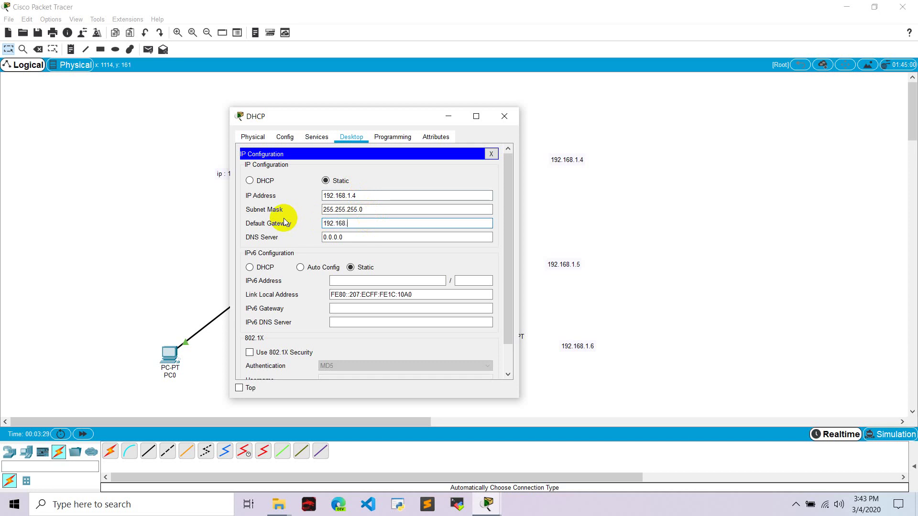
text(1.1)
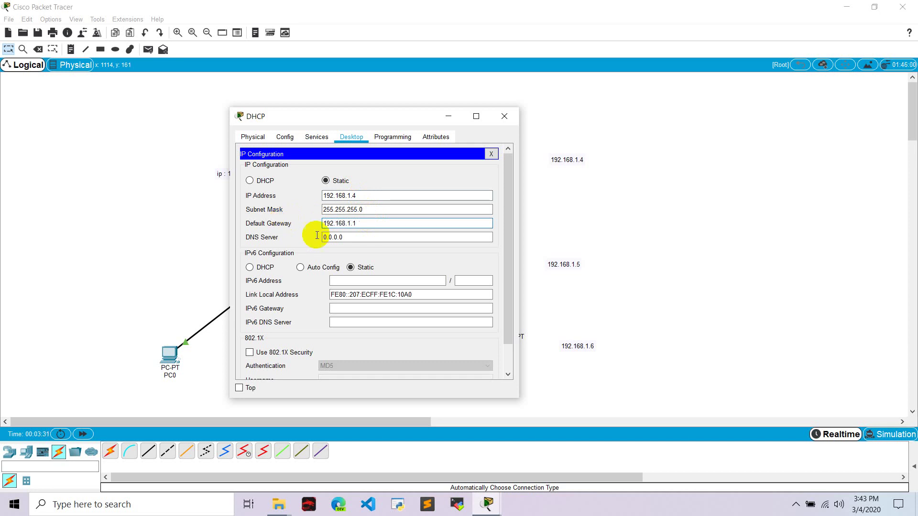
drag(417, 236, 280, 235)
text(192.168.1.5)
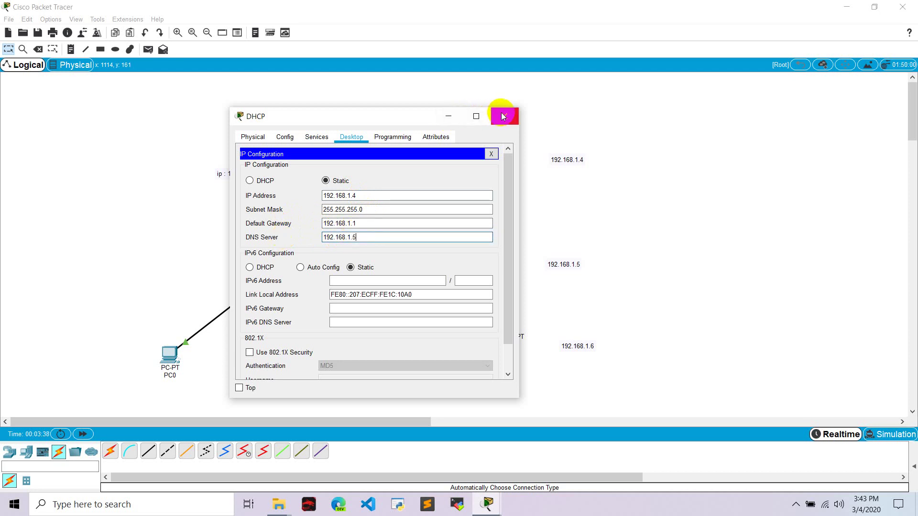
- Turn off the HTTP and HTTPS services on the DHCP server
click(320, 137)
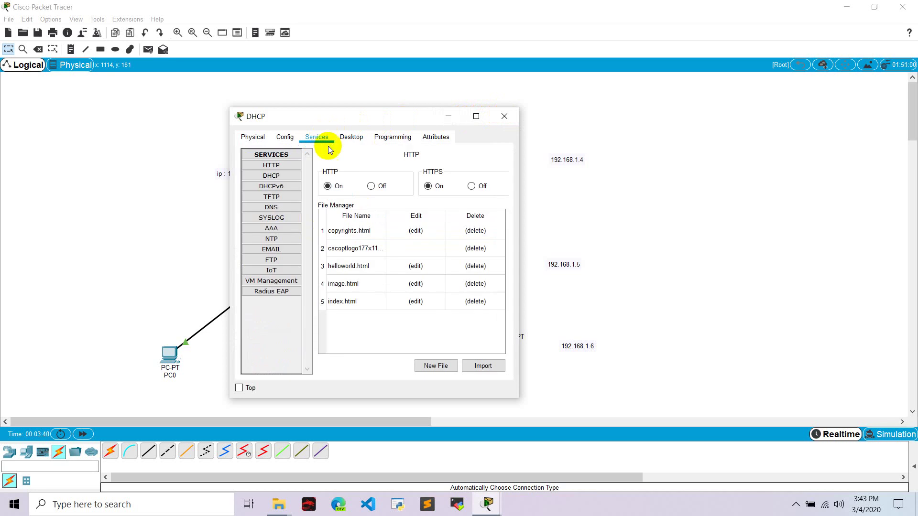
click(372, 186)
click(472, 186)
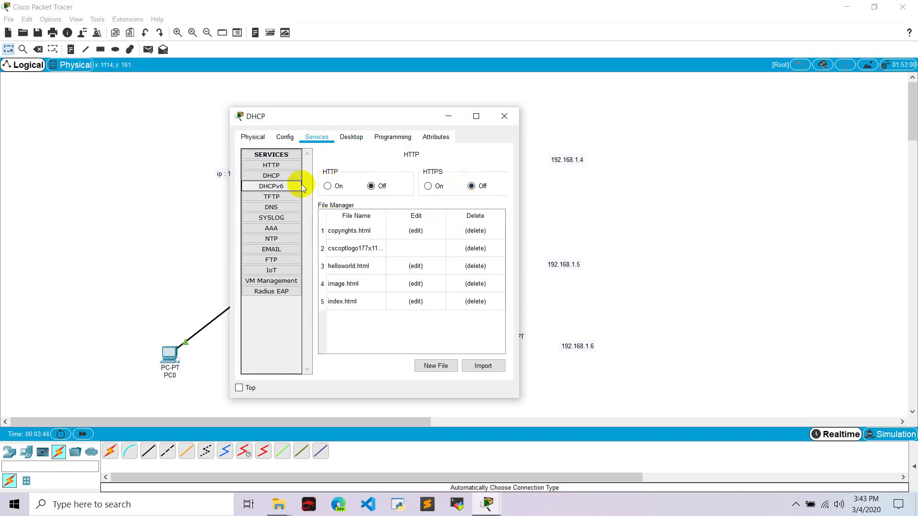
click(271, 207)
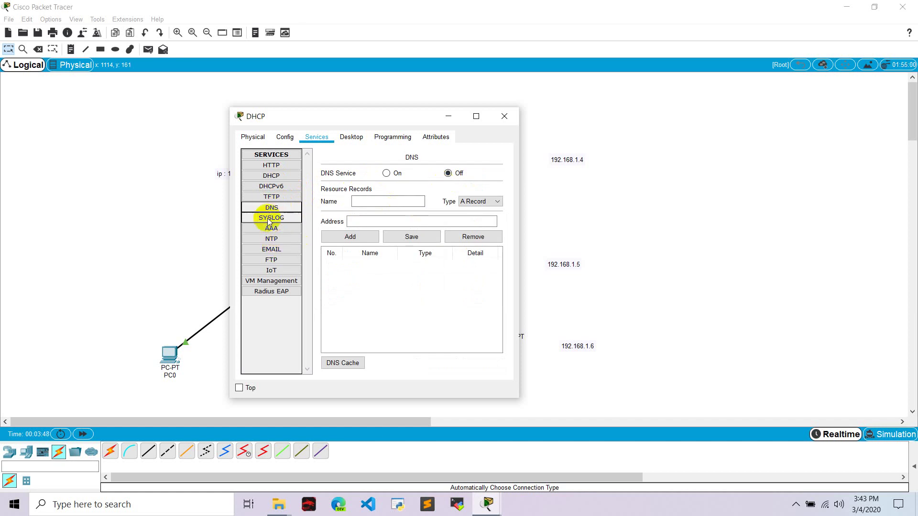
drag(346, 119, 257, 120)
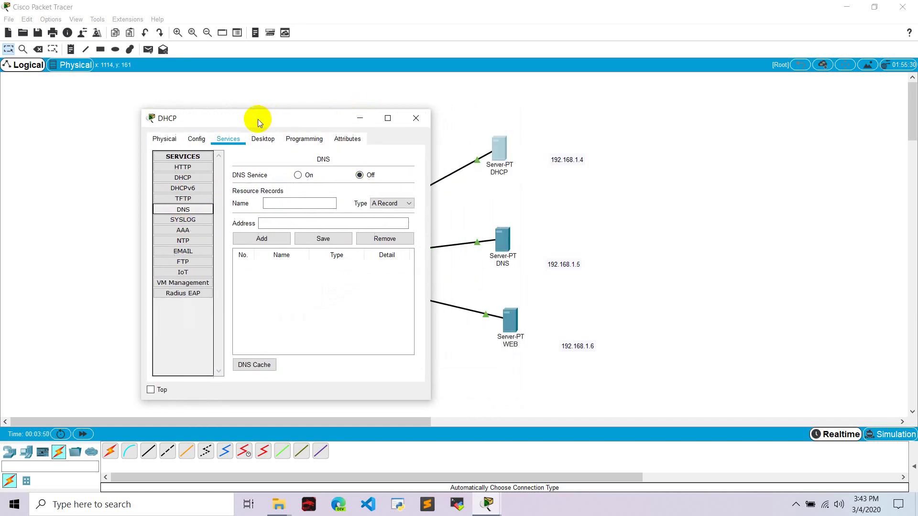
- Enable the DHCP service and save serverPool with gateway 192.168.1.1 and DNS 192.168.1.5
click(200, 178)
click(353, 176)
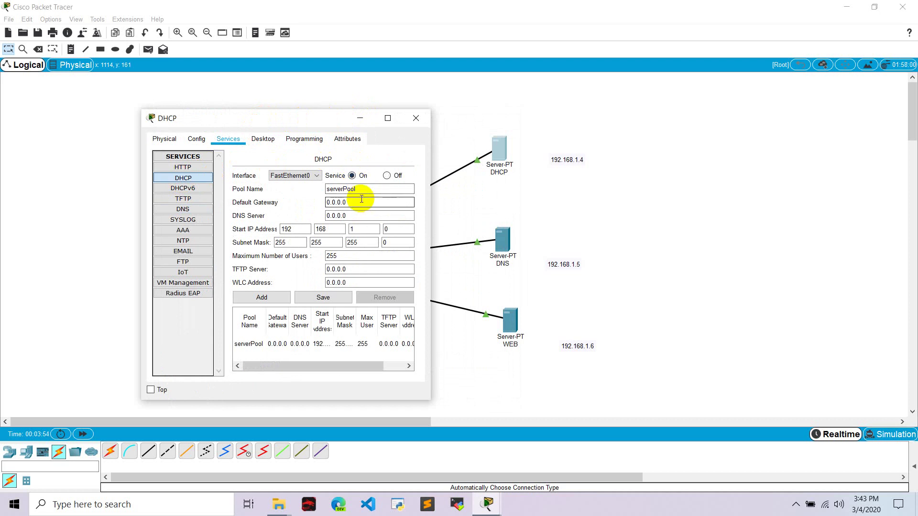
drag(362, 199, 290, 203)
text(192.168.1.1)
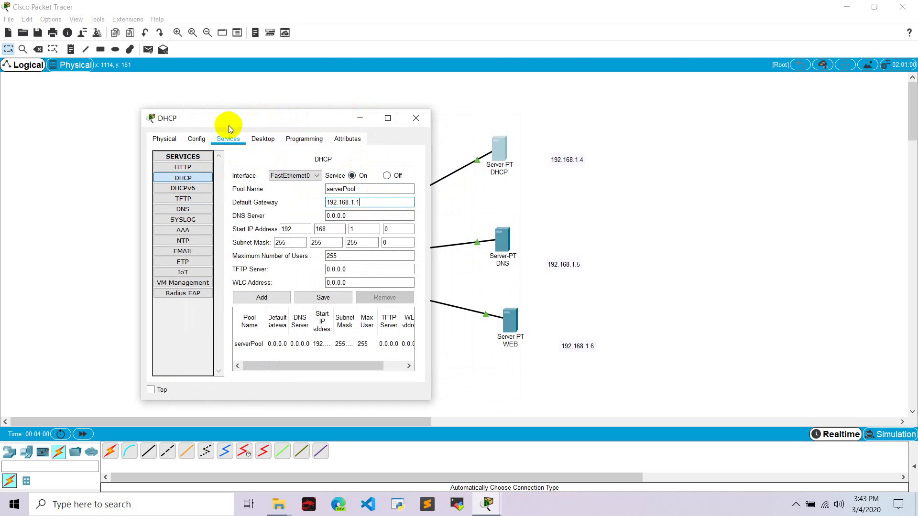
drag(229, 125, 269, 126)
double_click(396, 212)
text(192.168.1.5)
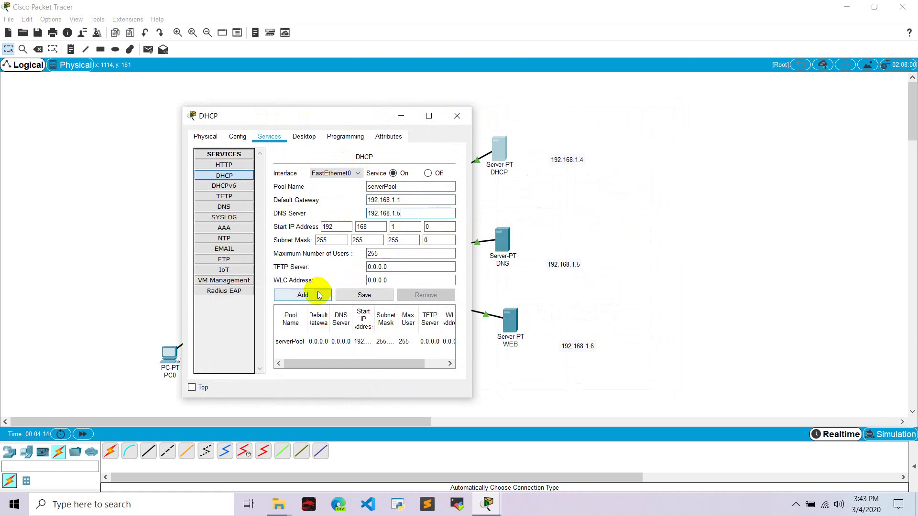
click(350, 297)
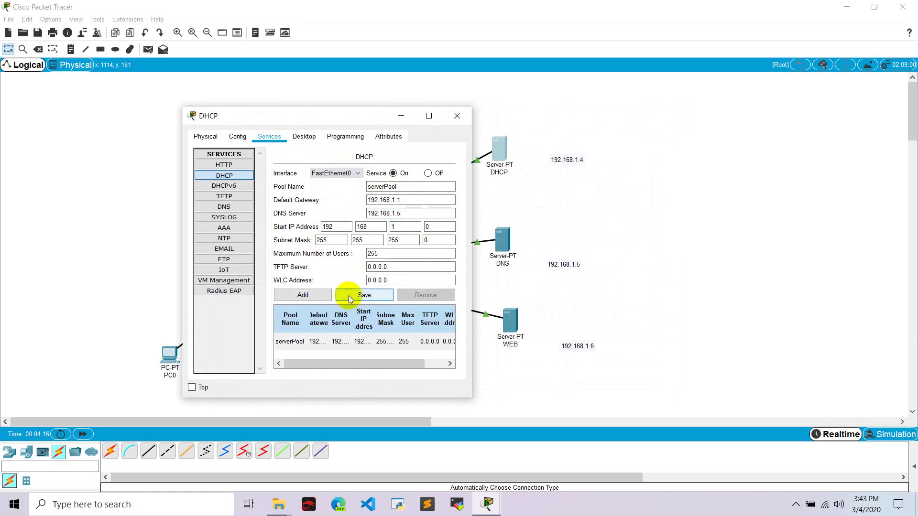
click(450, 119)
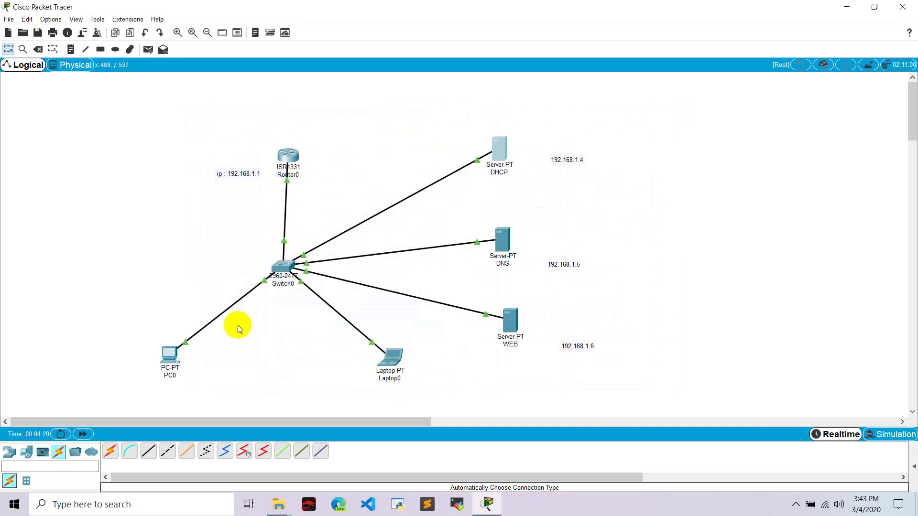
- Switch PC0 to DHCP so it receives 192.168.1.2 with mask 255.255.255.0
click(179, 360)
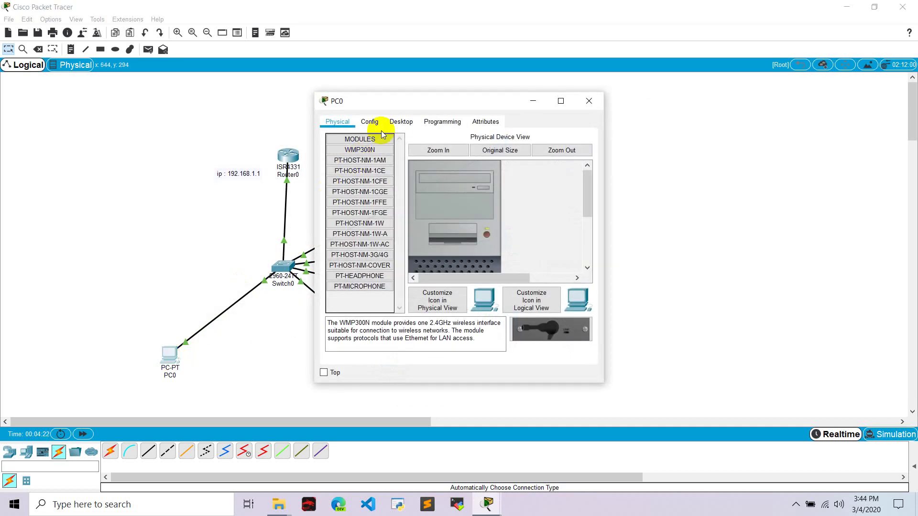
click(400, 123)
click(347, 171)
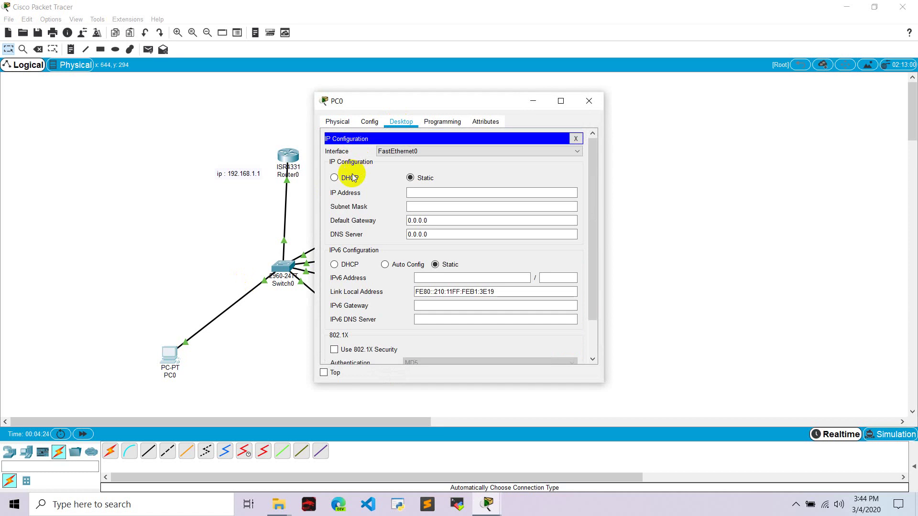
click(335, 178)
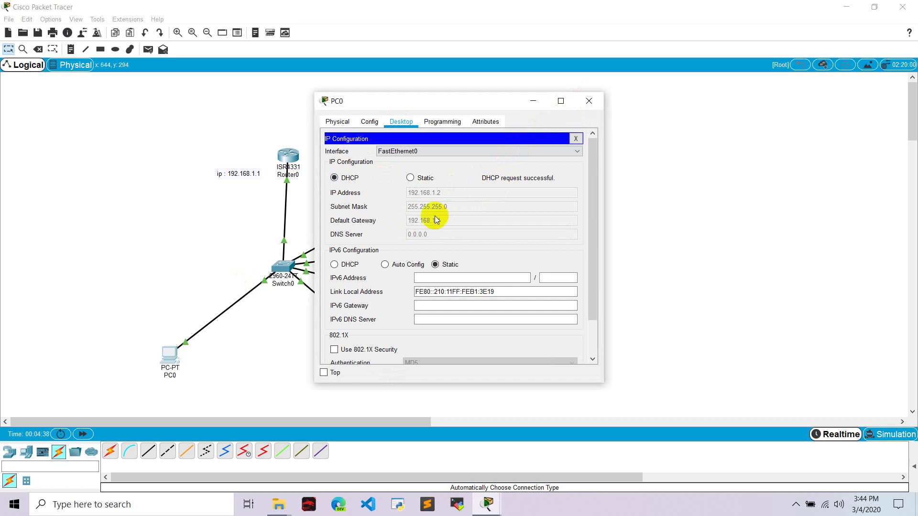
click(588, 102)
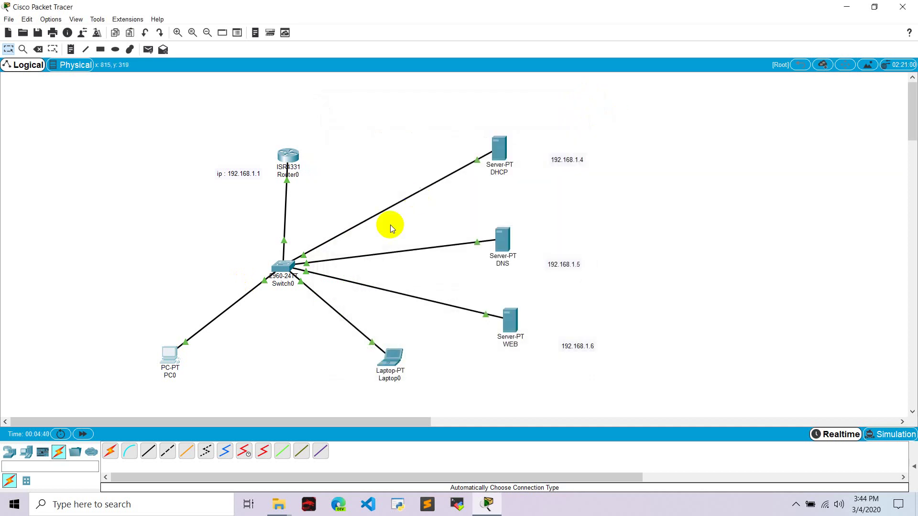
- Switch Laptop0 to DHCP so it obtains 192.168.1.3 with gateway 192.168.1.1
click(392, 362)
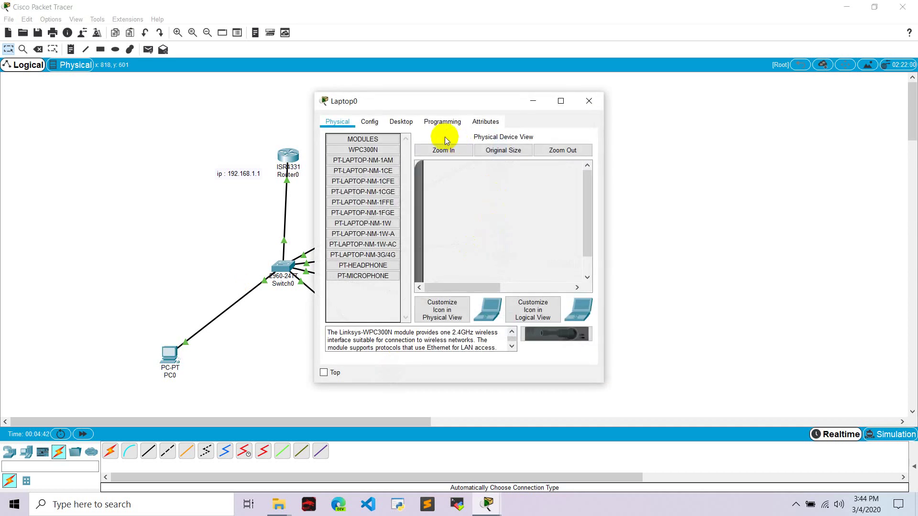
click(402, 122)
click(380, 149)
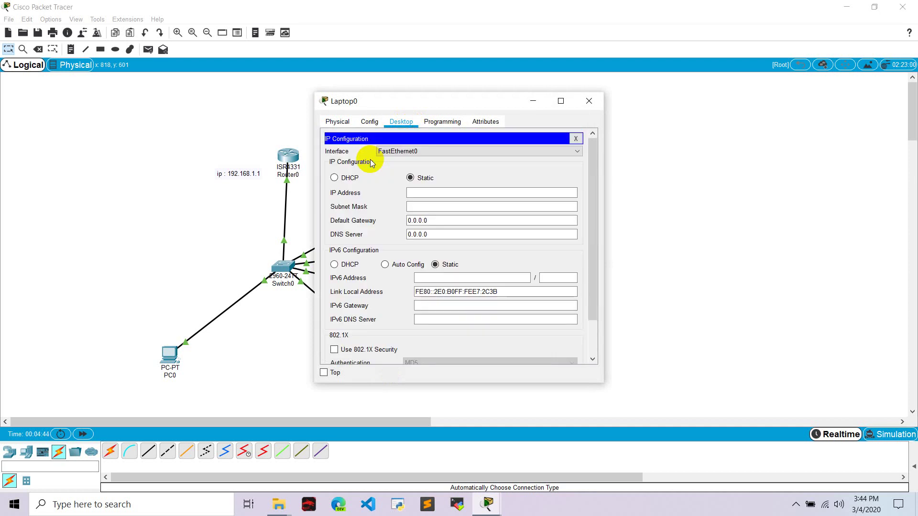
click(335, 177)
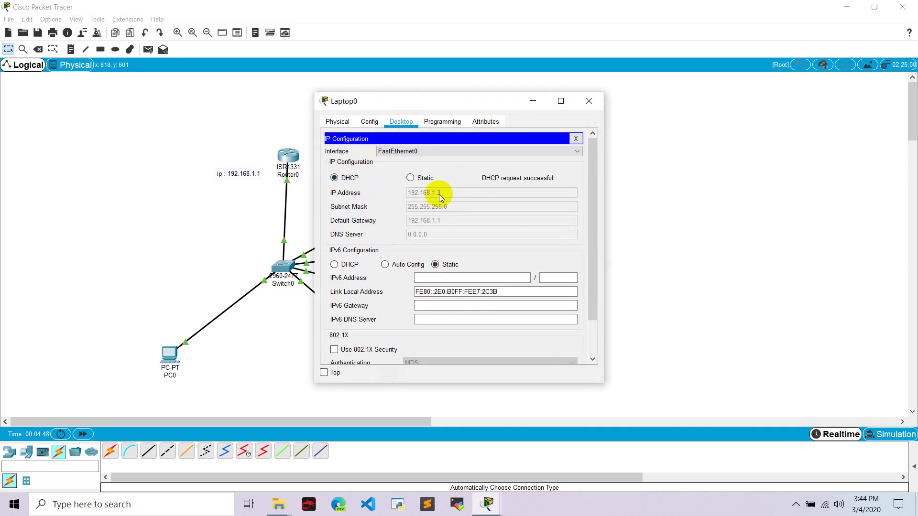
click(588, 102)
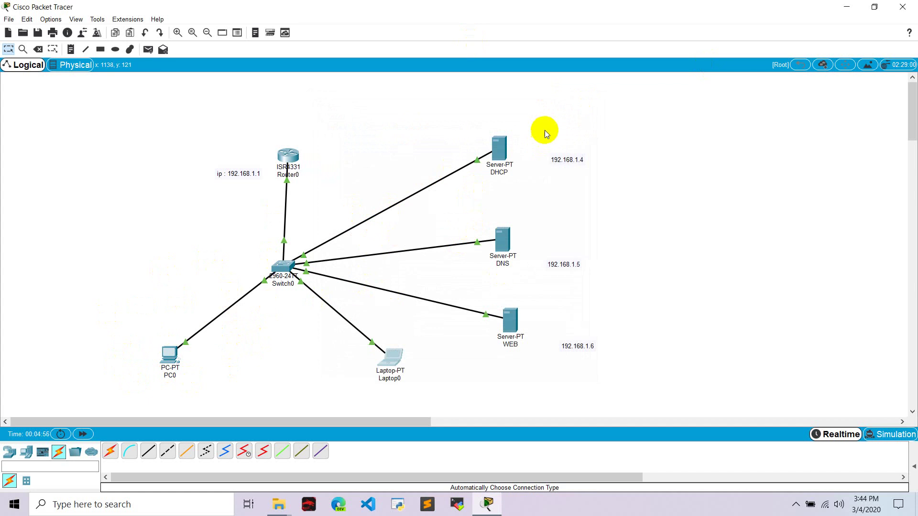
- Open the DNS service settings on the DNS server
click(500, 232)
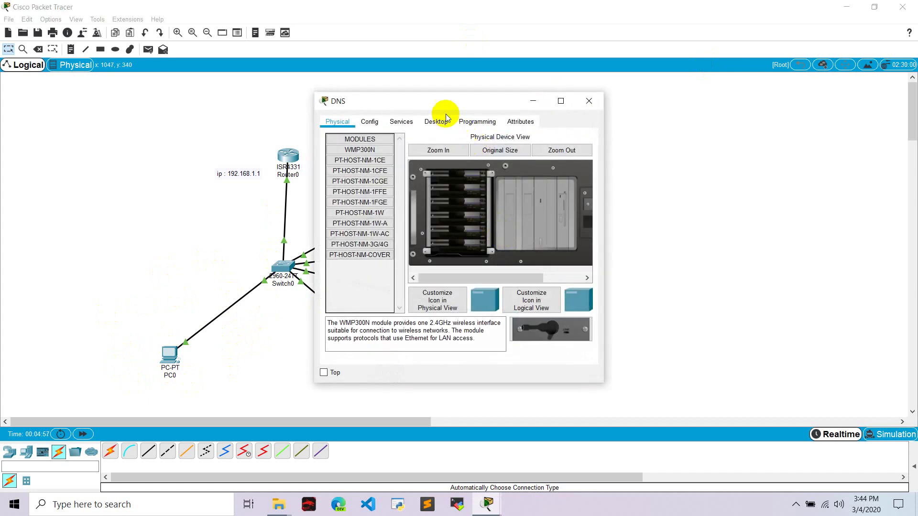
drag(425, 106, 652, 105)
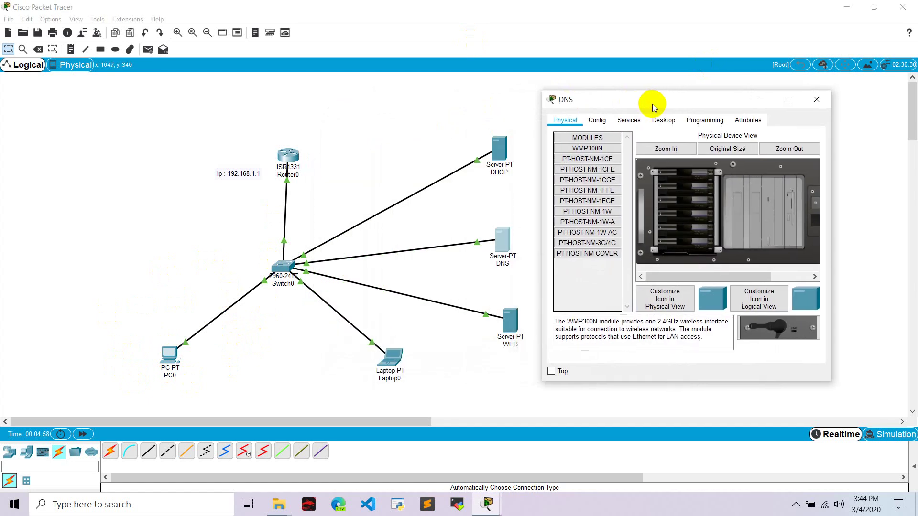
click(626, 124)
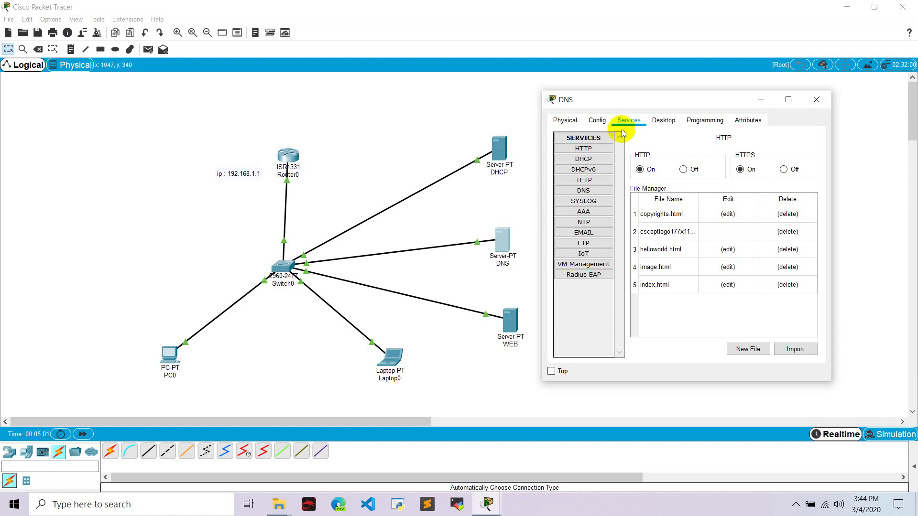
click(589, 191)
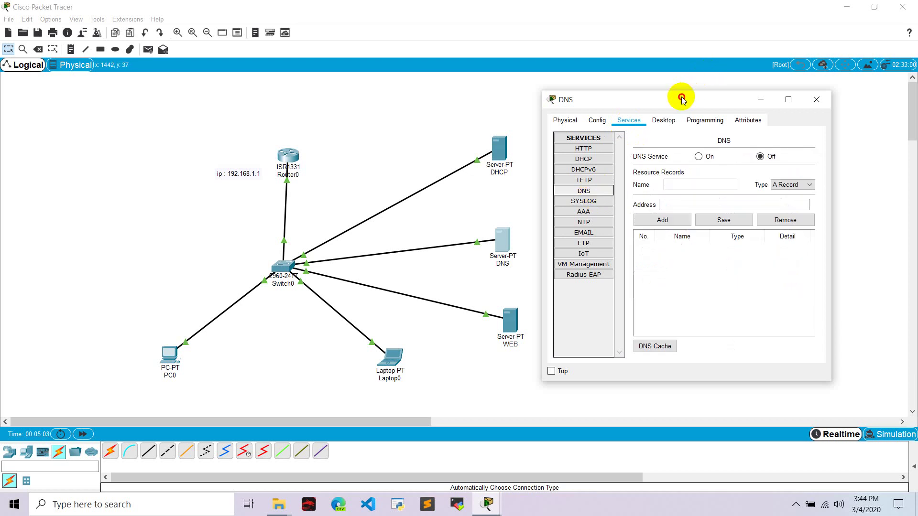
drag(682, 95, 496, 154)
click(504, 236)
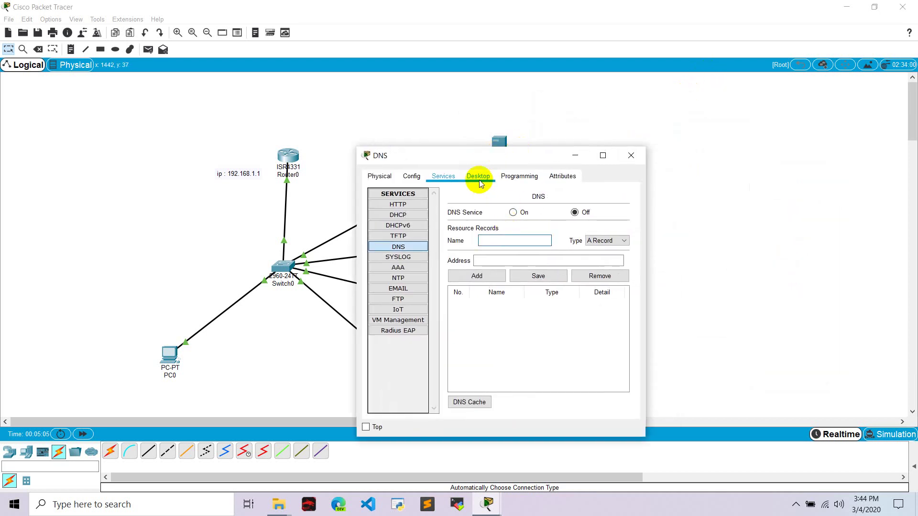
text(www.)
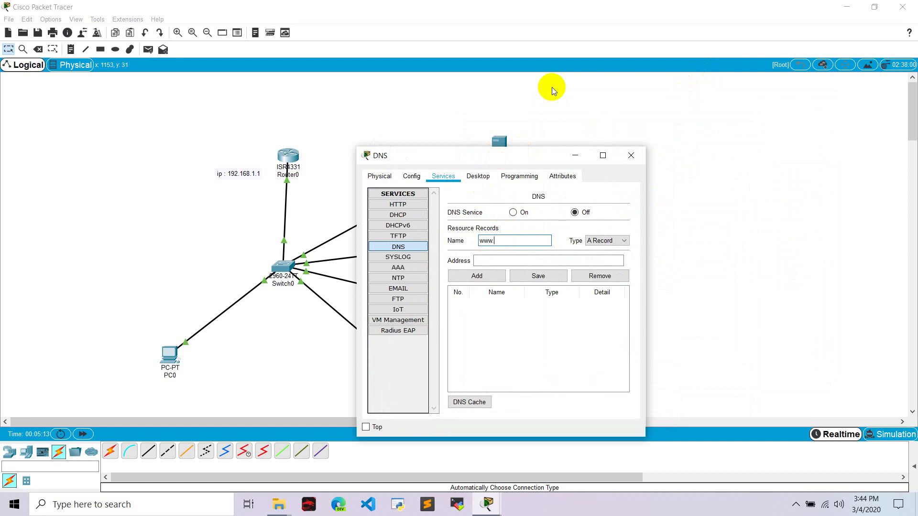
drag(486, 154, 282, 120)
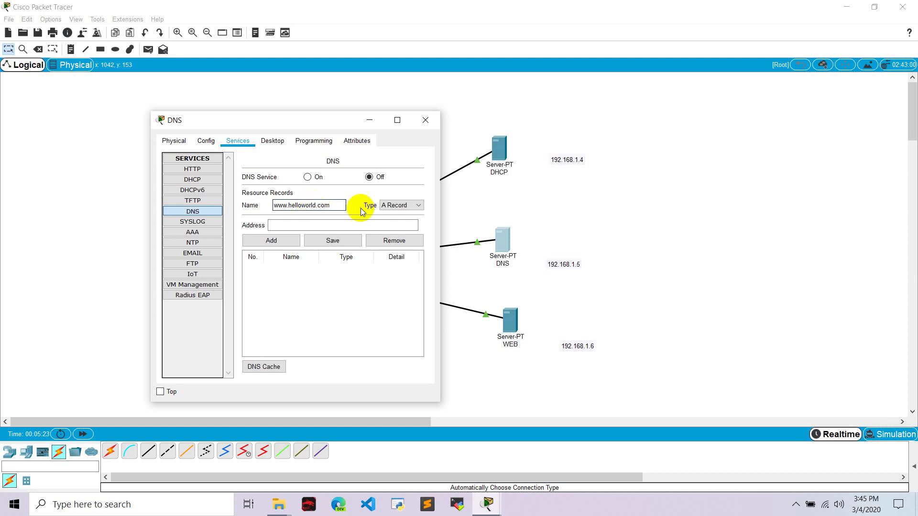
drag(331, 206, 247, 203)
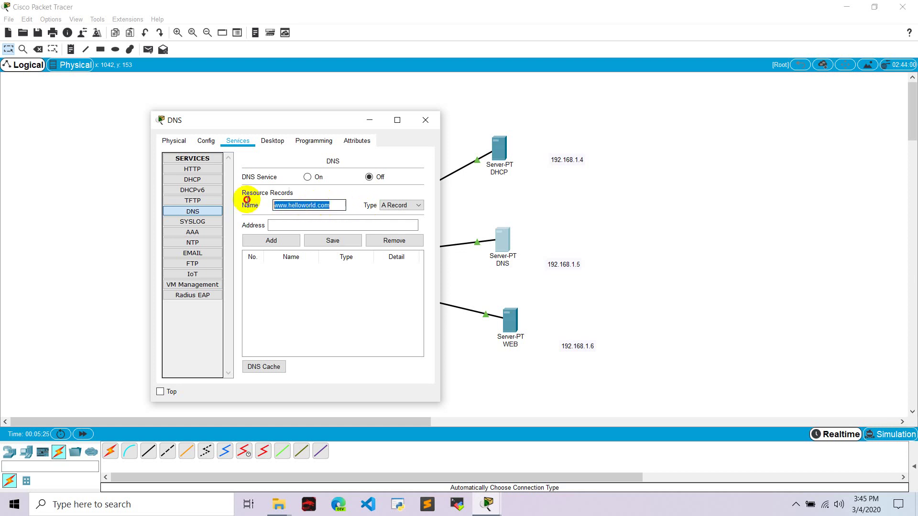
click(270, 225)
text(192.168.1.6)
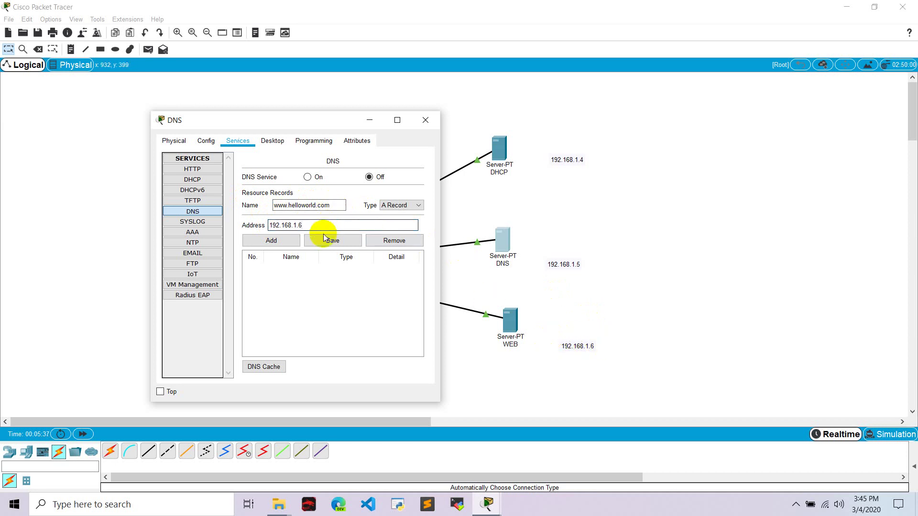
click(289, 243)
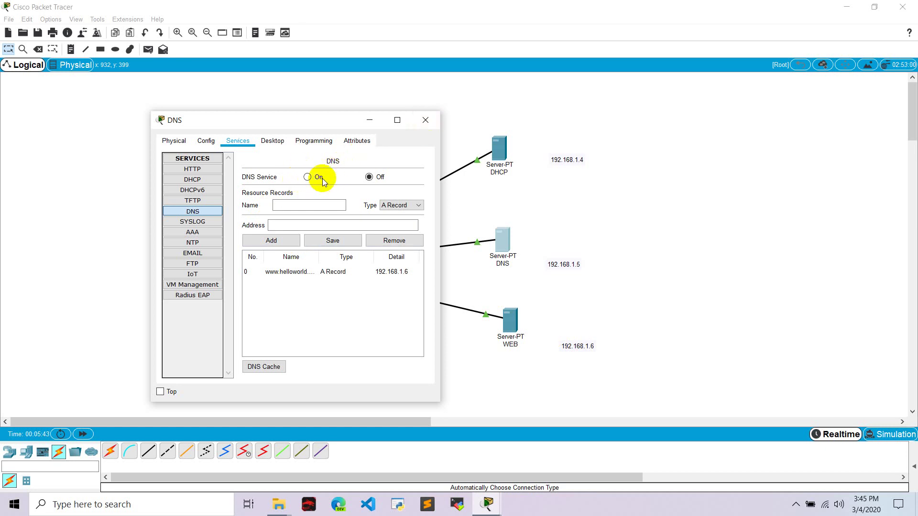
- Turn the DNS service on and close the DNS server window
click(307, 177)
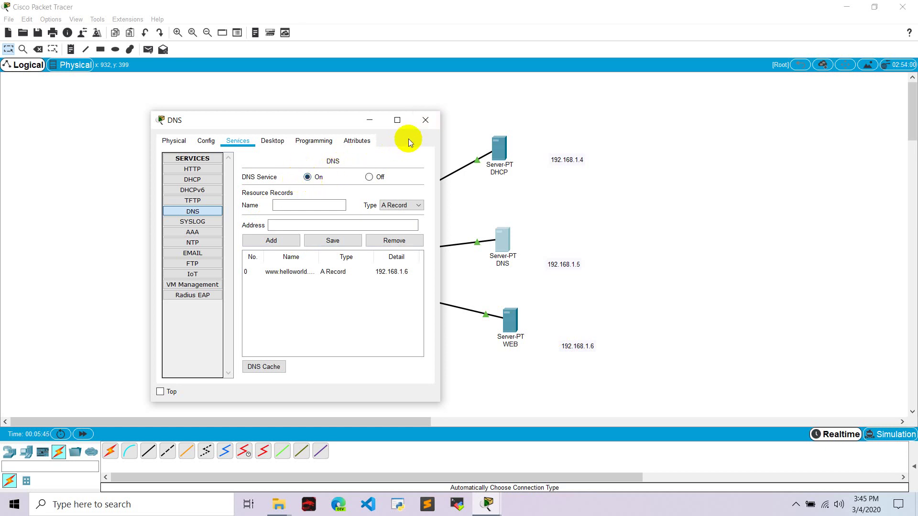
click(423, 121)
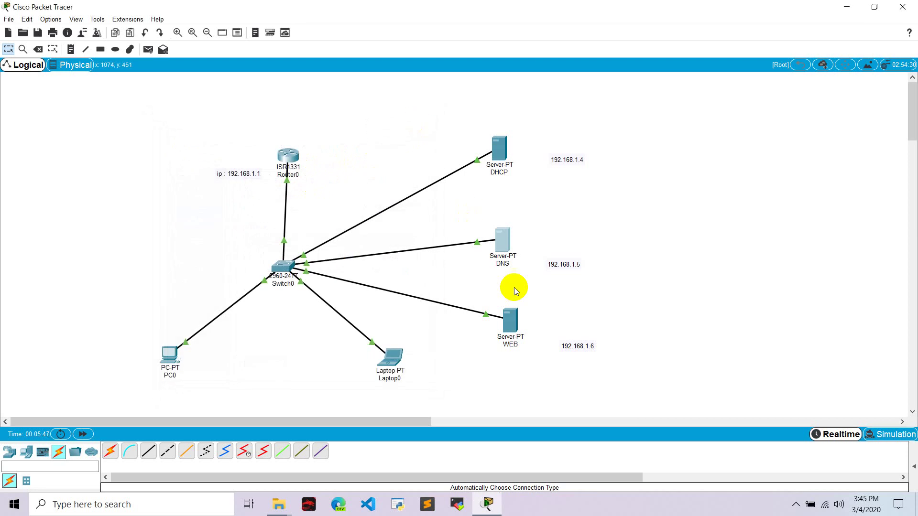
click(511, 319)
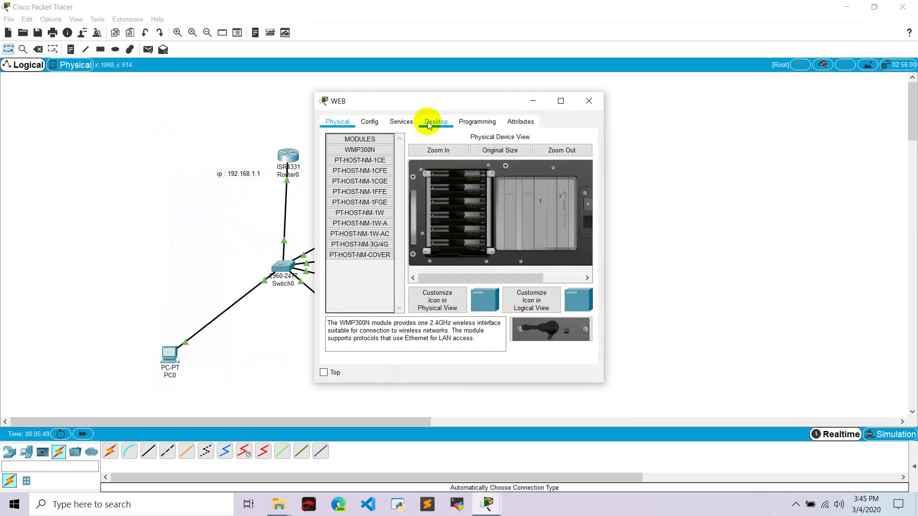
- Bring up the DNS server's IP Configuration on its Desktop
click(585, 103)
click(504, 234)
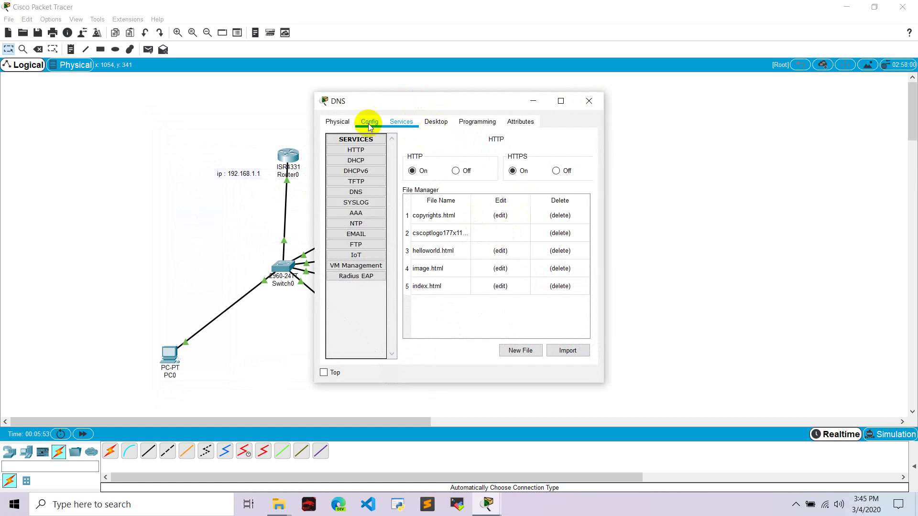
click(338, 122)
click(436, 122)
click(354, 153)
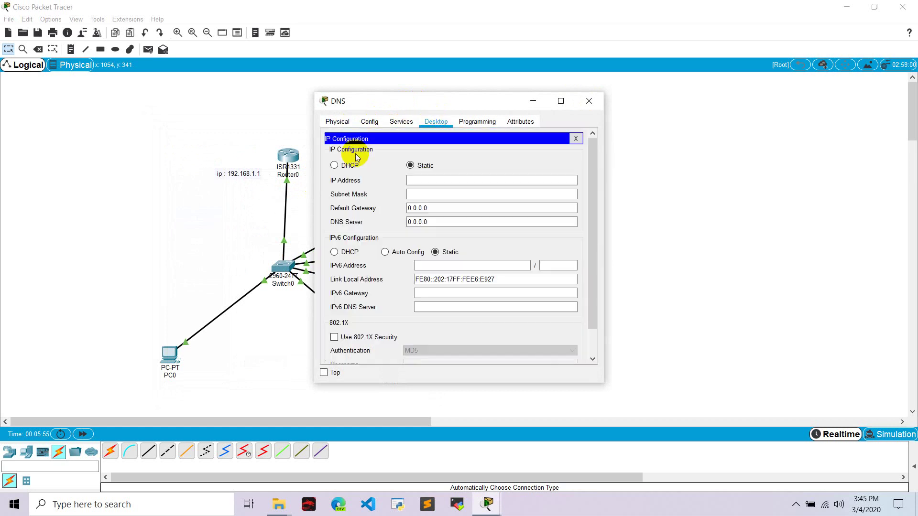
drag(377, 101, 214, 104)
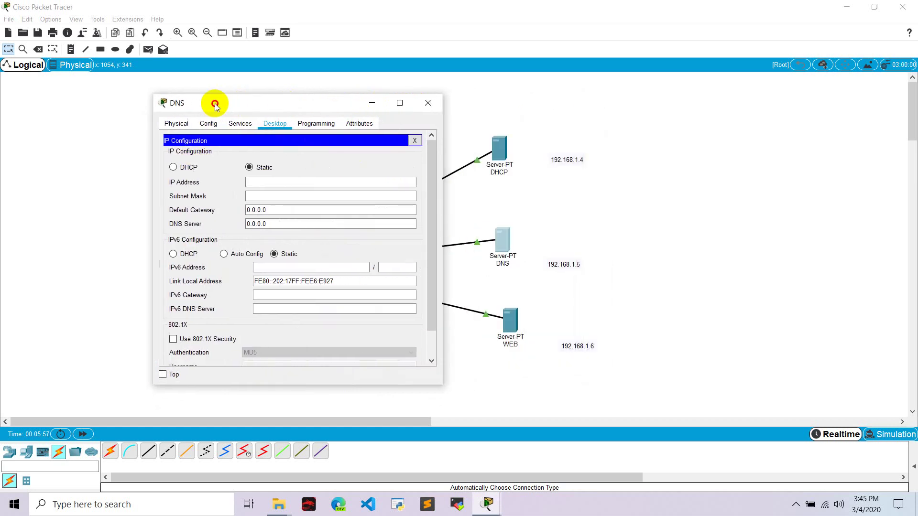
- Enter IP 192.168.1.5, mask 255.255.255.0 and gateway 192.168.1.1
click(271, 183)
text(192.168.1.5)
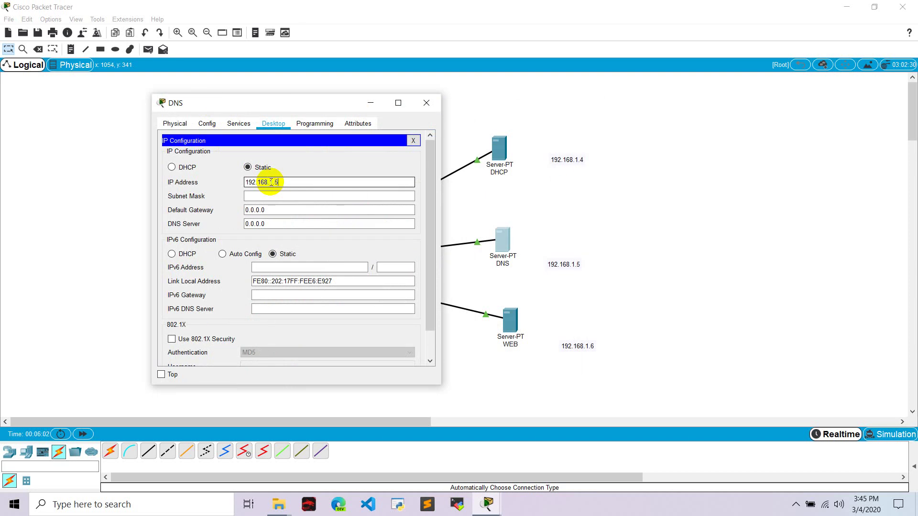
key(Tab)
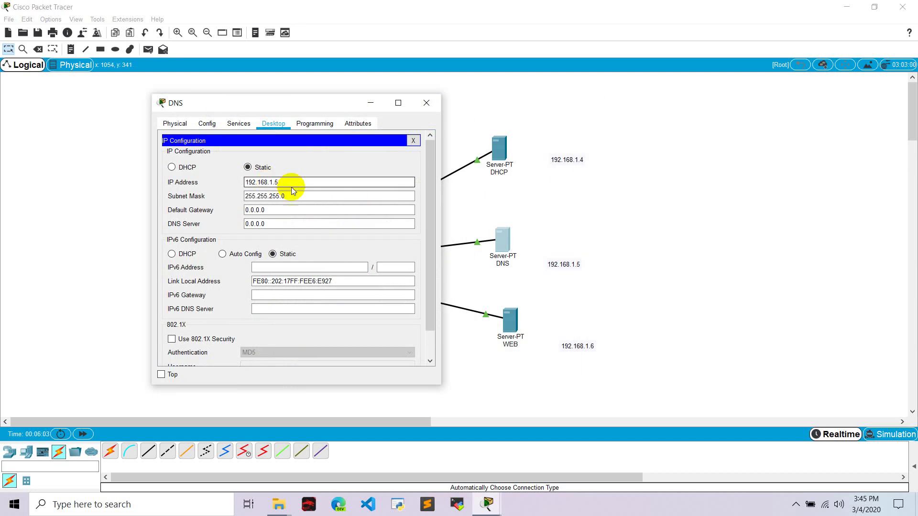
key(Tab)
text(192.168.1.1)
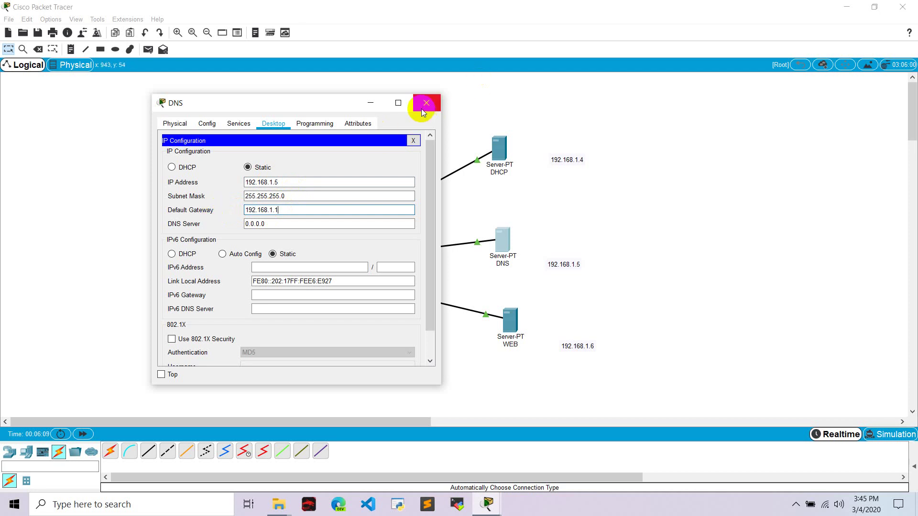
- Switch from the DNS server to the WEB server's IP Configuration
click(424, 103)
click(510, 328)
click(433, 123)
click(361, 148)
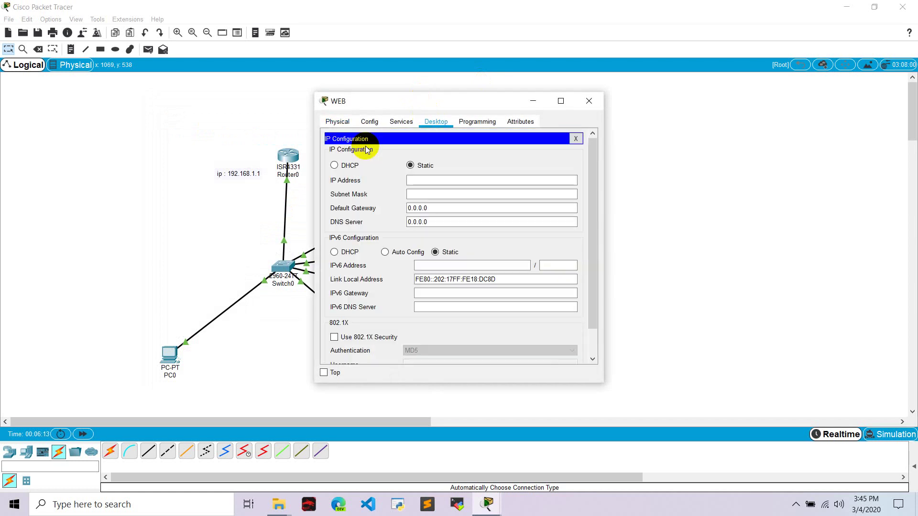
- Enter IP 192.168.1.6, mask 255.255.255.0 and gateway 192.168.1.1
click(419, 177)
text(192.1)
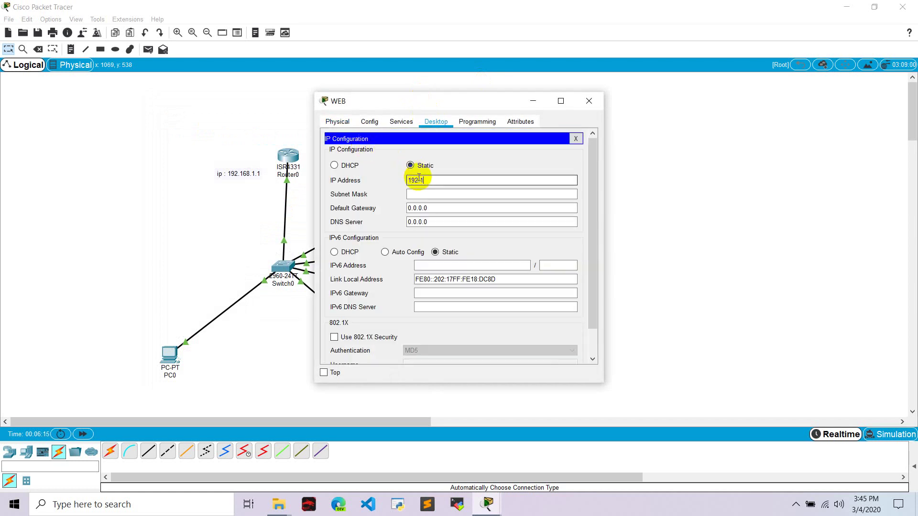
text(68.1.)
drag(381, 102, 275, 105)
text(6)
click(323, 195)
click(319, 207)
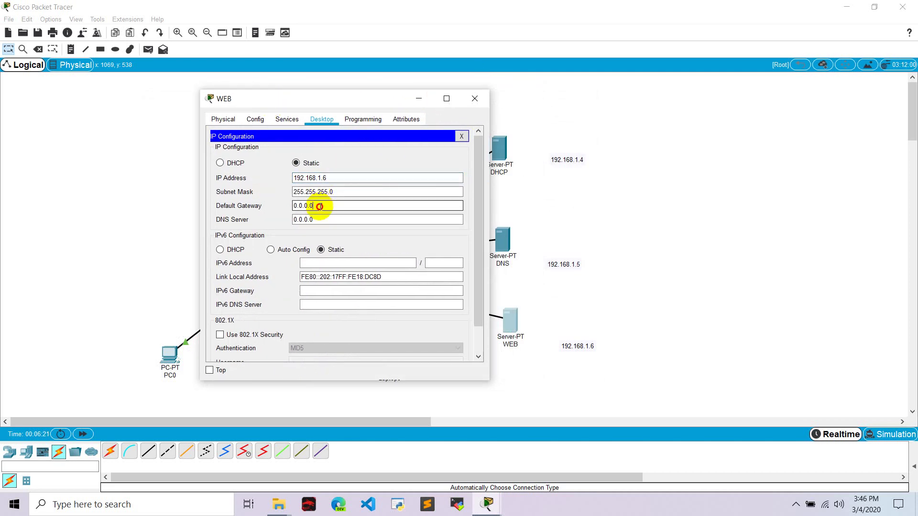
double_click(319, 207)
text(192.168.1.1)
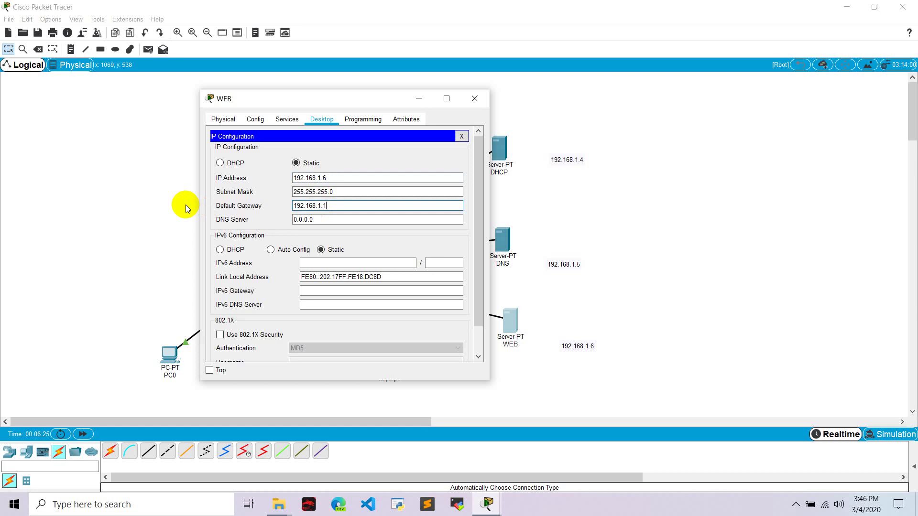
- Open the WEB server's index.html for editing in the HTTP service
click(297, 120)
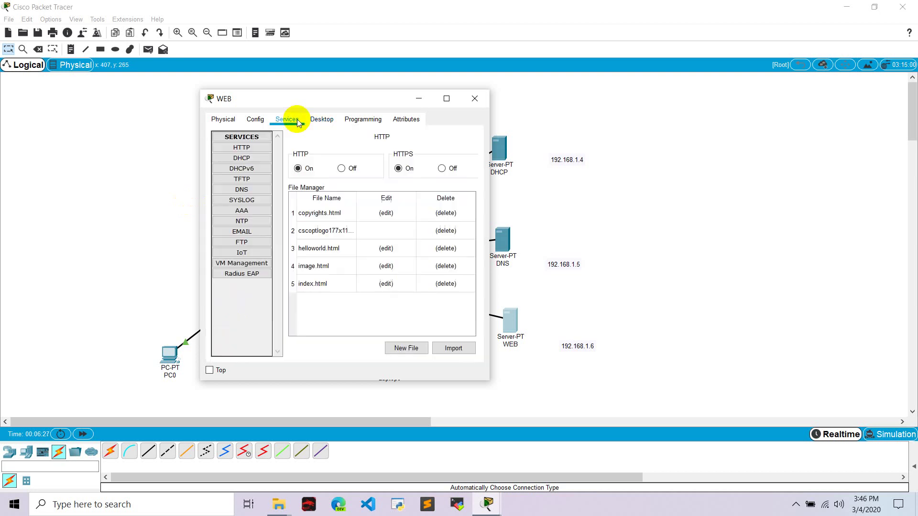
drag(287, 98, 213, 96)
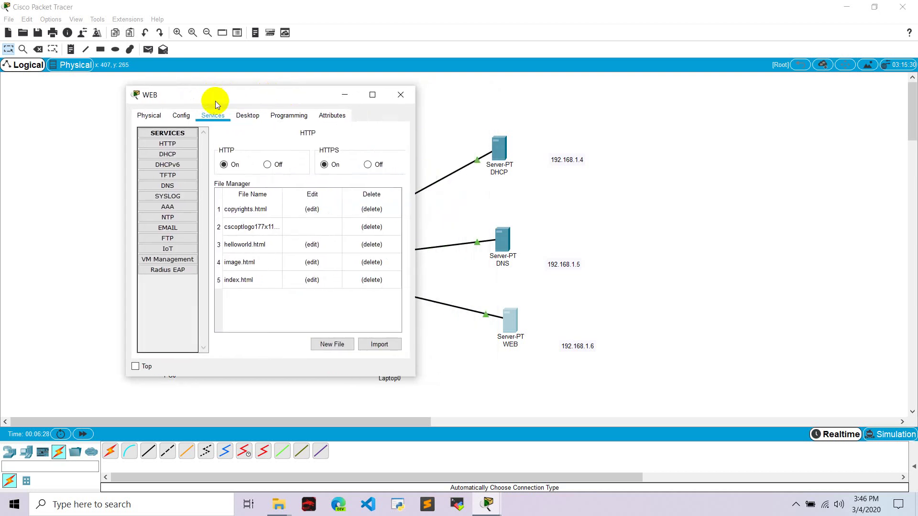
click(178, 146)
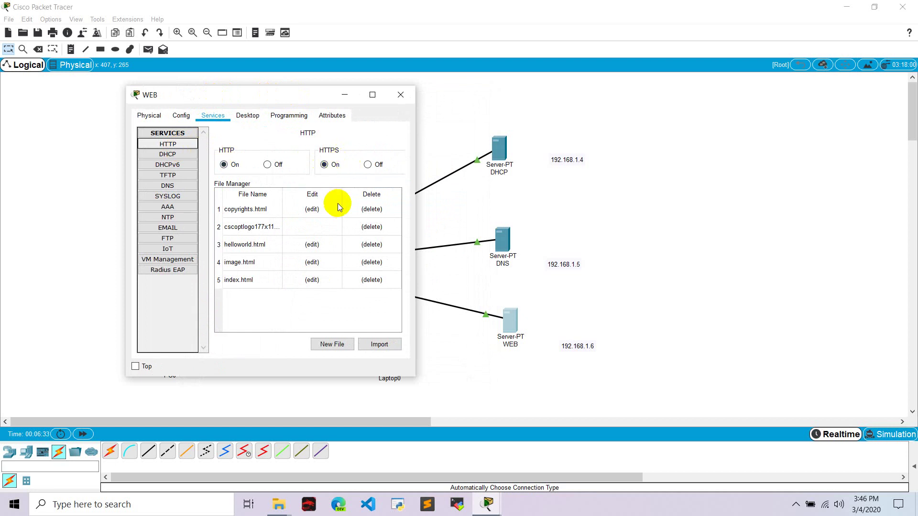
click(245, 281)
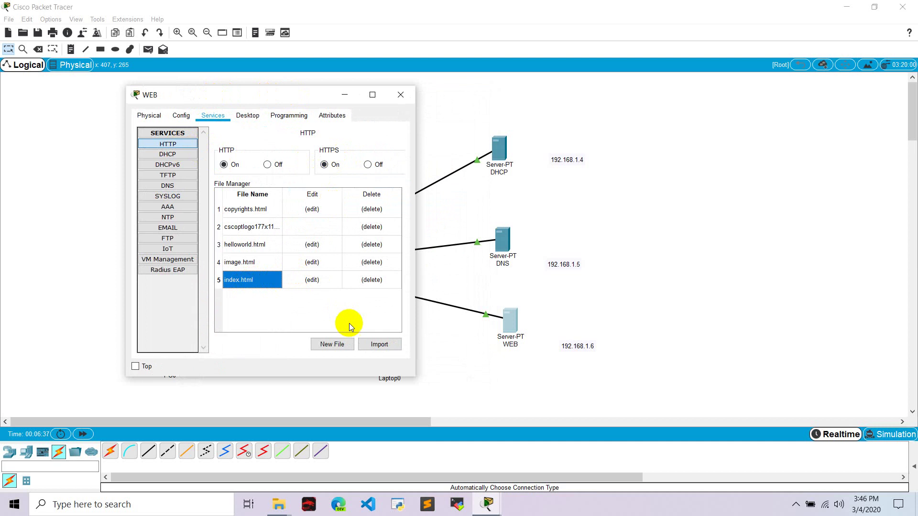
click(312, 280)
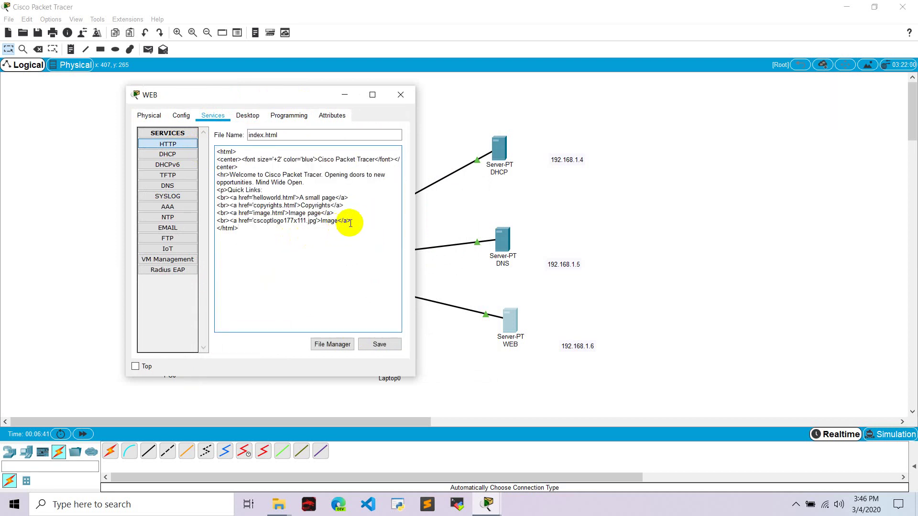
- Replace the page body with <h1>Hello World</h1> and a 'This is web server' paragraph
drag(350, 221, 204, 157)
key(BackSpace)
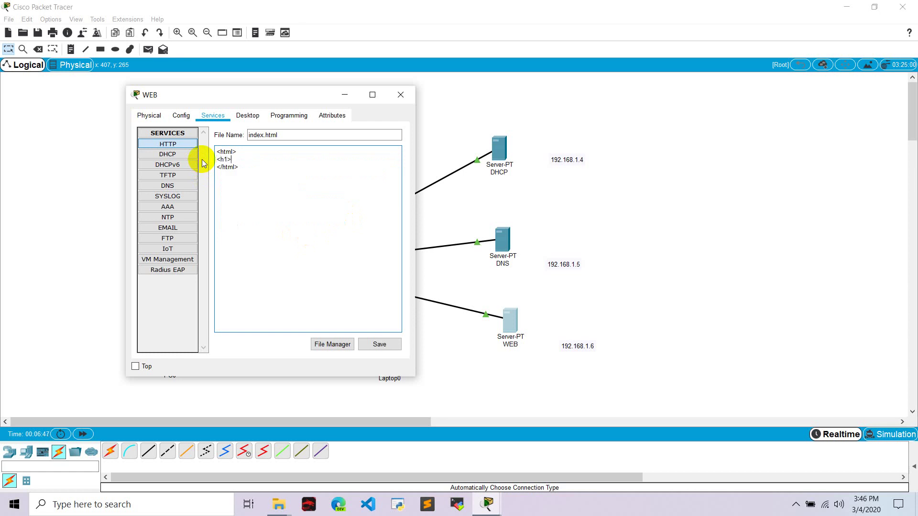
text(<h1>Hello World</h1>)
key(Return)
text(<p></p)
text(This is )
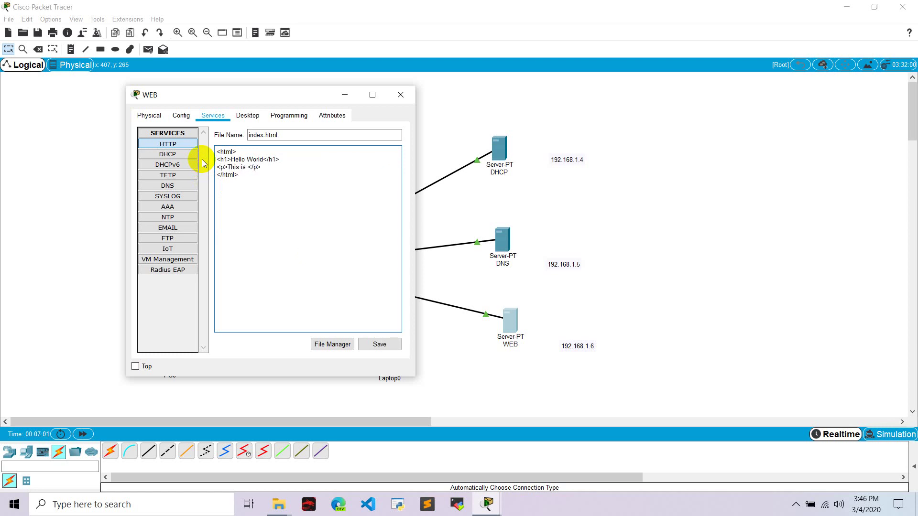
text(web server)
- Save index.html, confirming the overwrite, then close the WEB server and open PC0
click(379, 344)
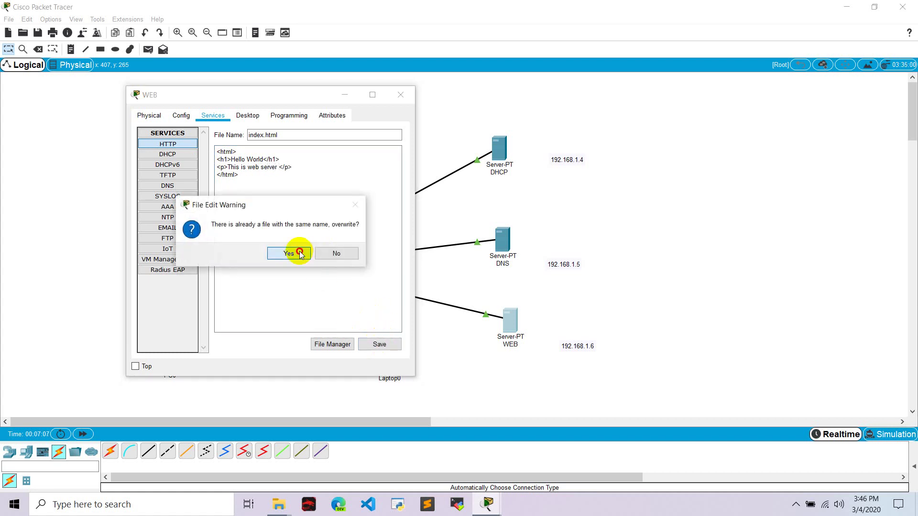
click(301, 254)
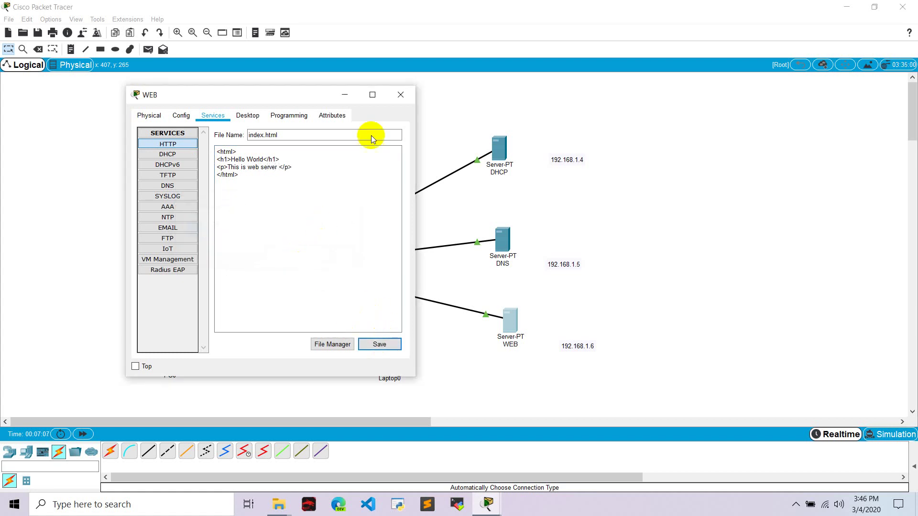
click(400, 96)
click(166, 359)
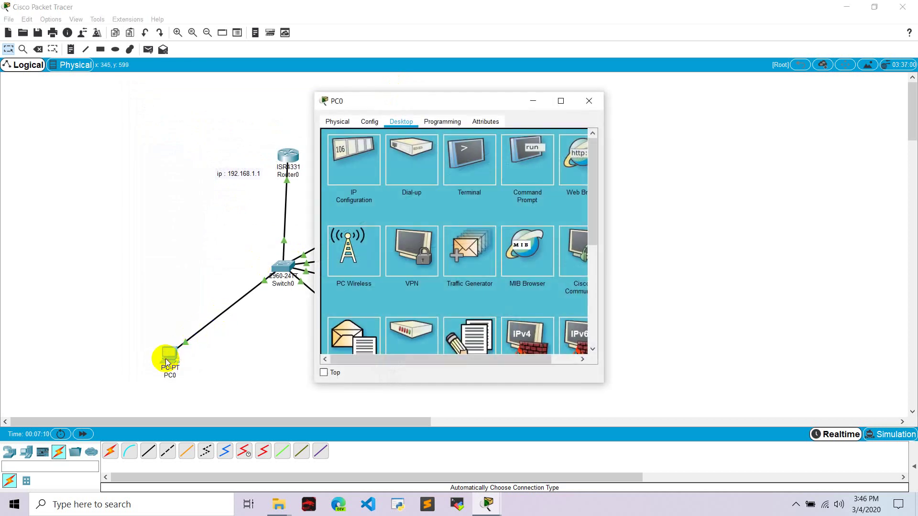
click(569, 162)
drag(388, 104, 553, 95)
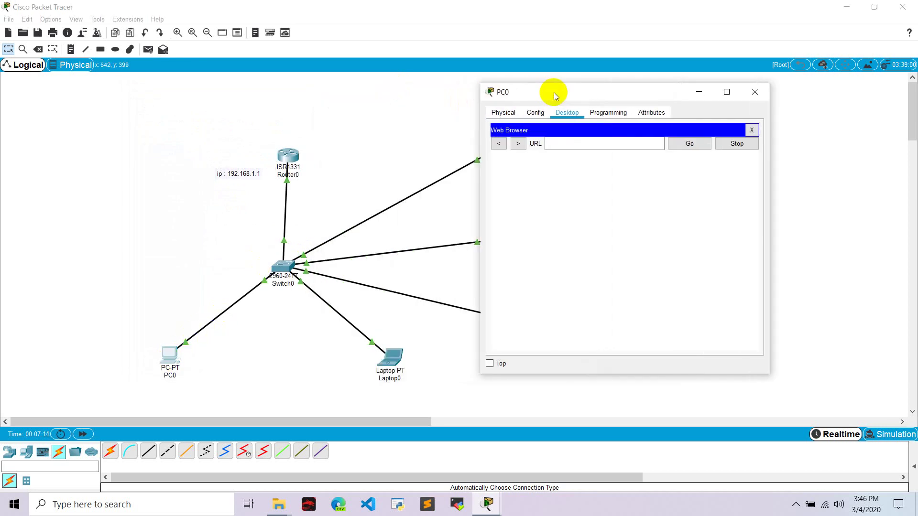
click(553, 144)
text(www.helloworld)
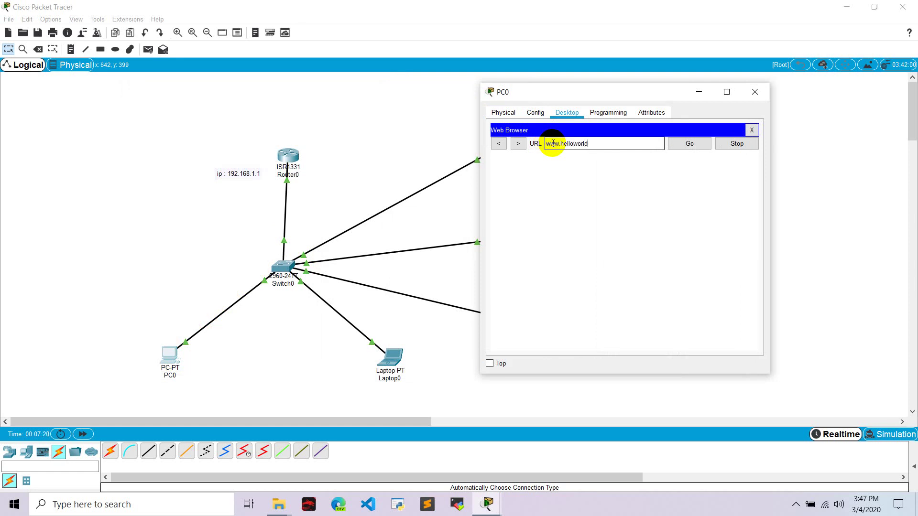
text(.com)
click(689, 144)
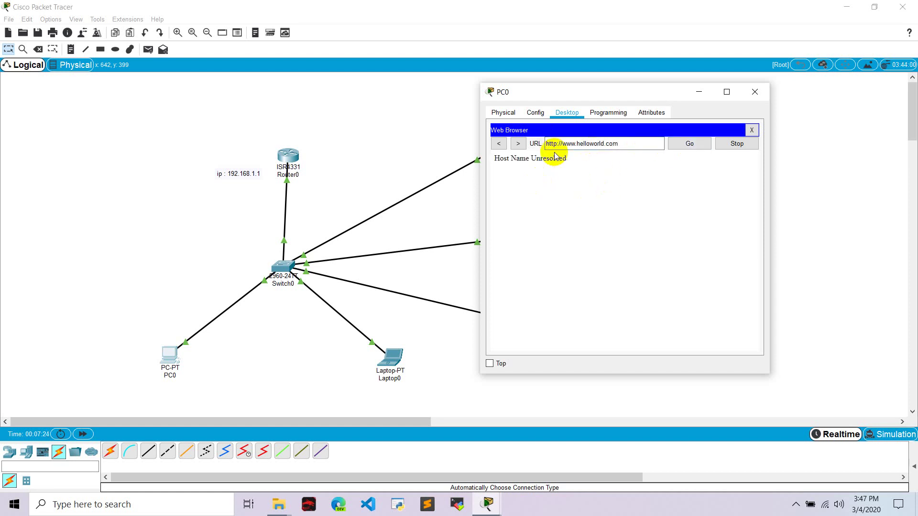